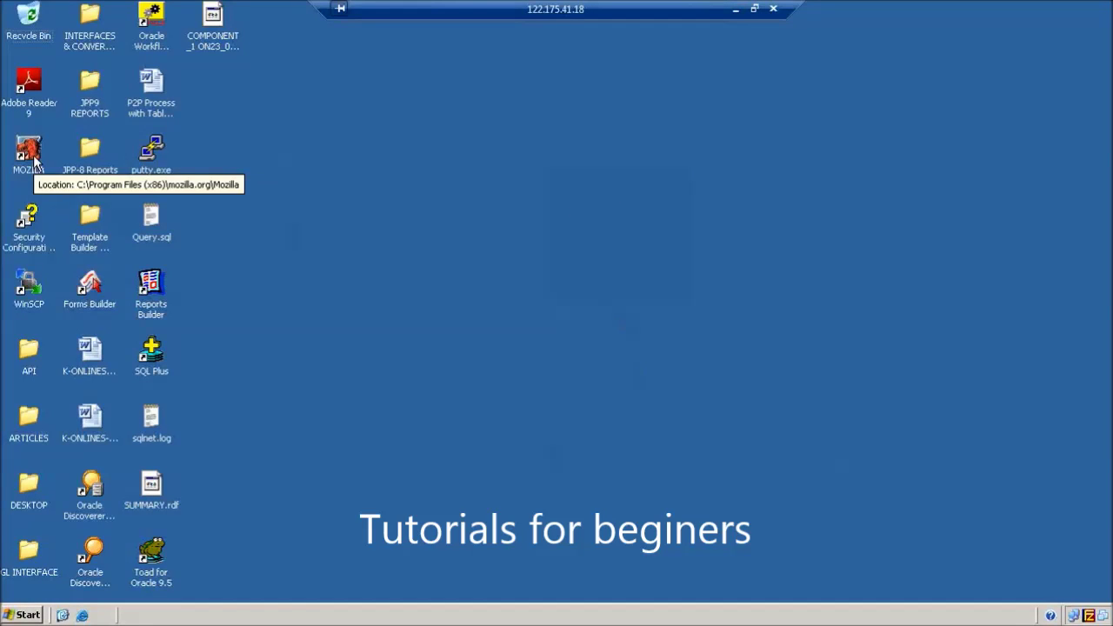
# Open the browser and log in to Oracle E-Business Suite with the user name and password
pyautogui.doubleClick(32, 154)
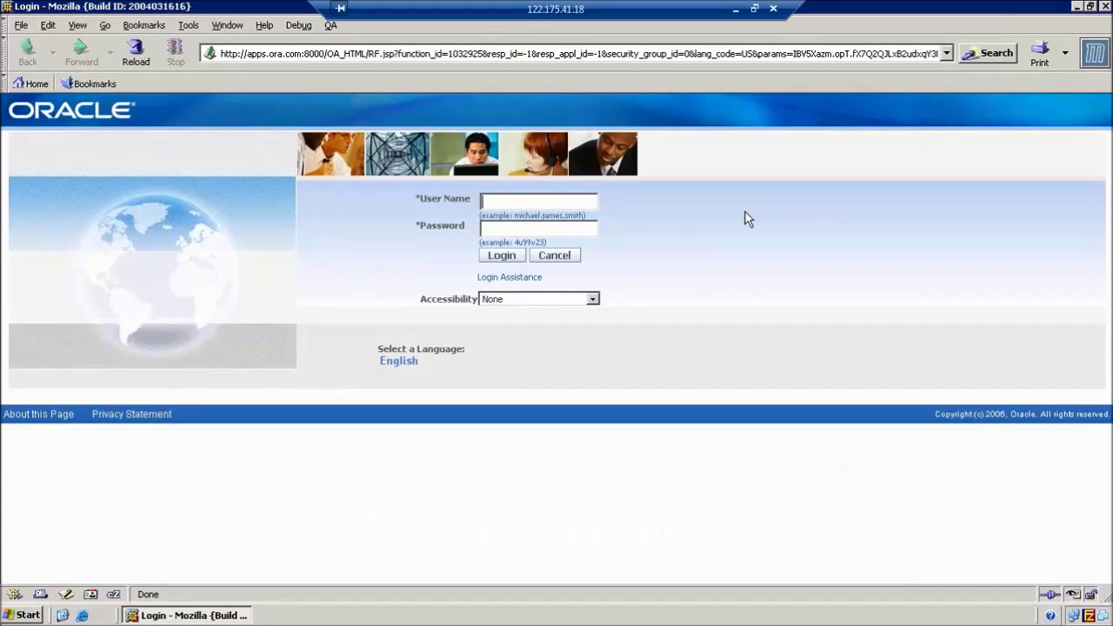
pyautogui.write('DE.F')
pyautogui.press('BackSpace')
pyautogui.press('BackSpace')
pyautogui.write('MO90')
pyautogui.click(574, 231)
pyautogui.write('welcome')
pyautogui.click(502, 254)
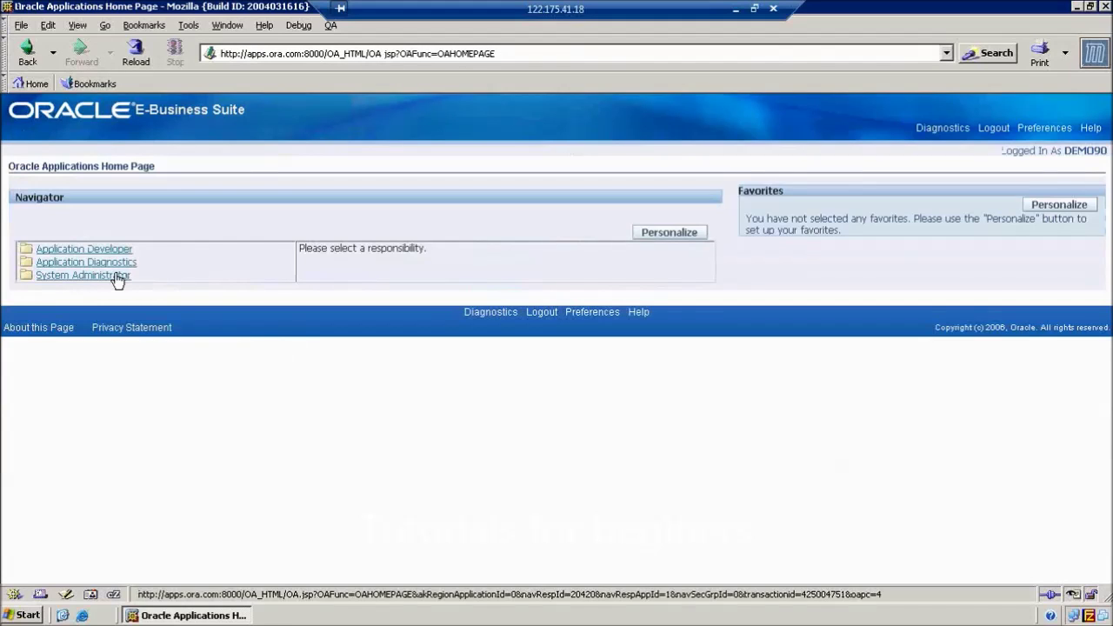
# Open System Administrator's Concurrent Program Executable form and put it in query mode
pyautogui.click(111, 275)
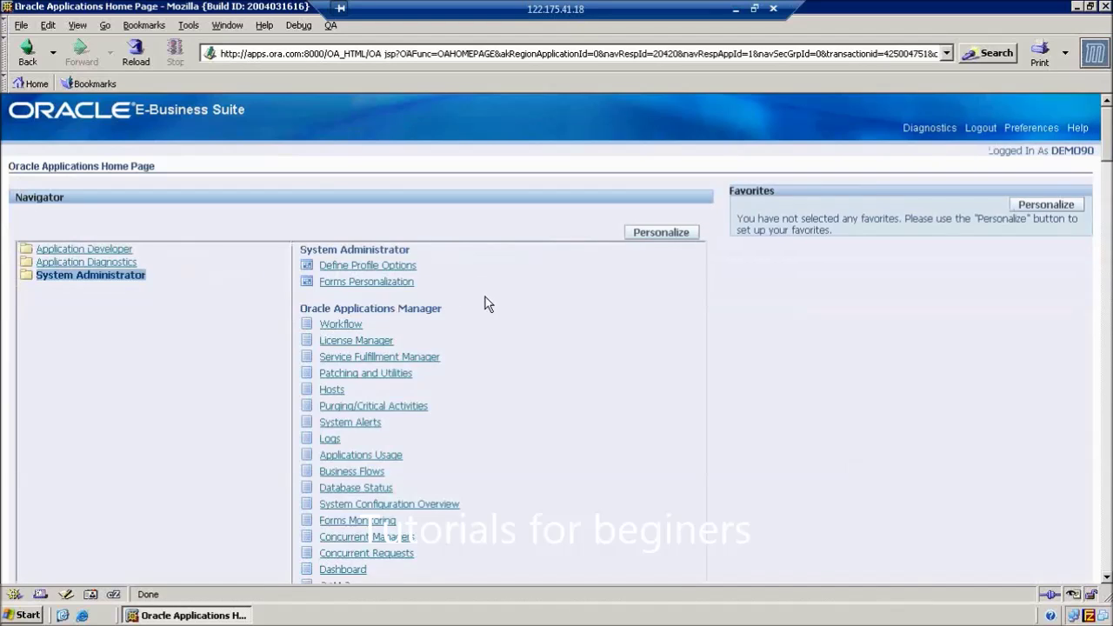
pyautogui.scroll(-12, 508, 325)
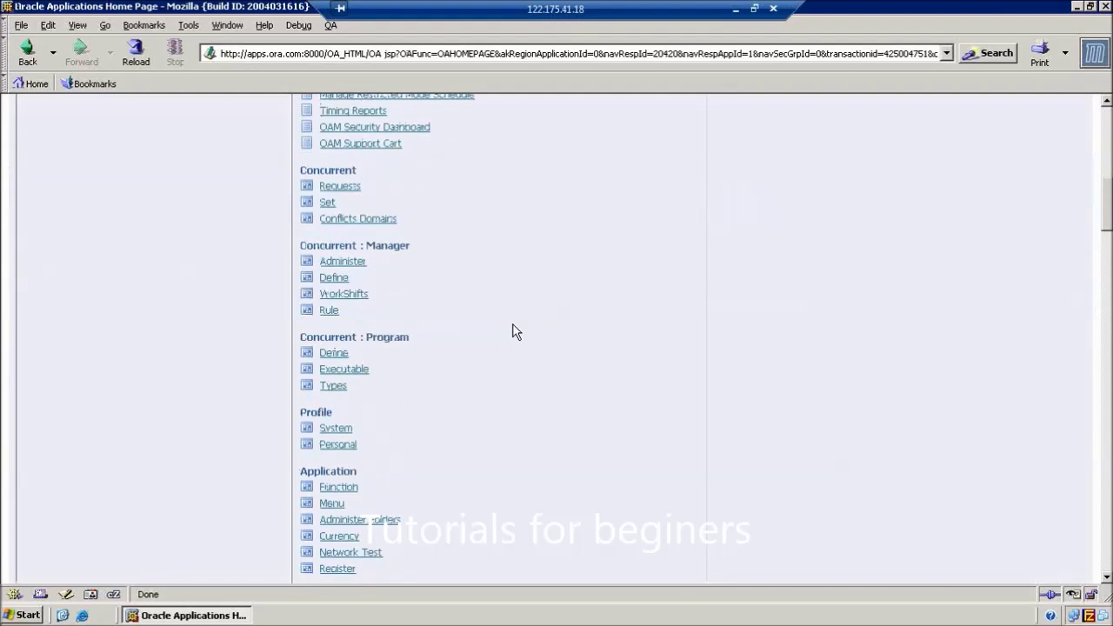
pyautogui.click(308, 372)
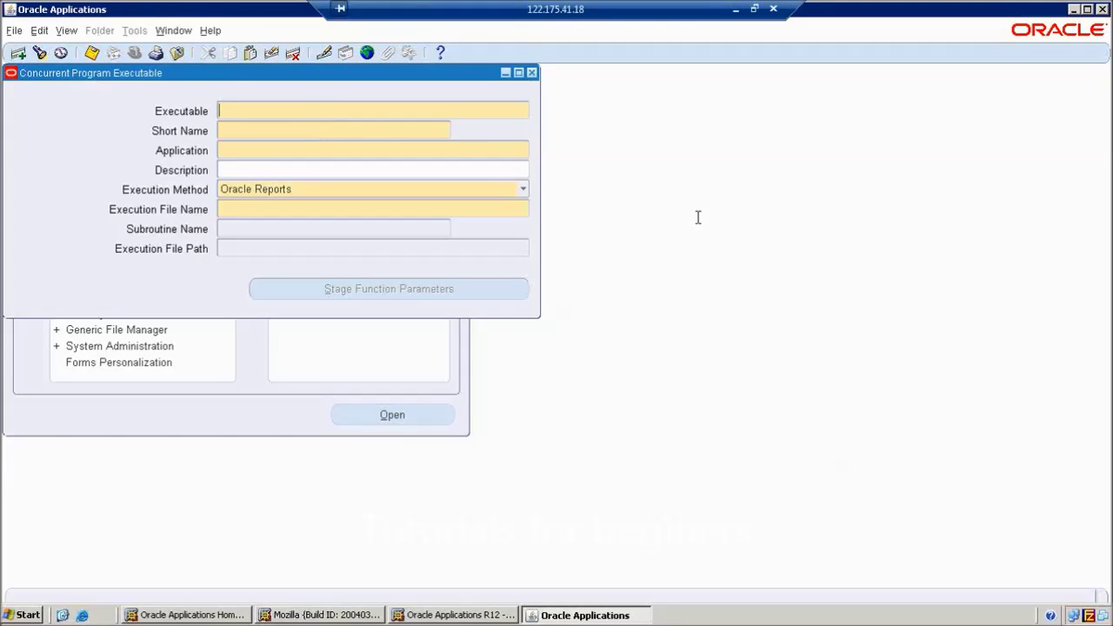
pyautogui.press('F11')
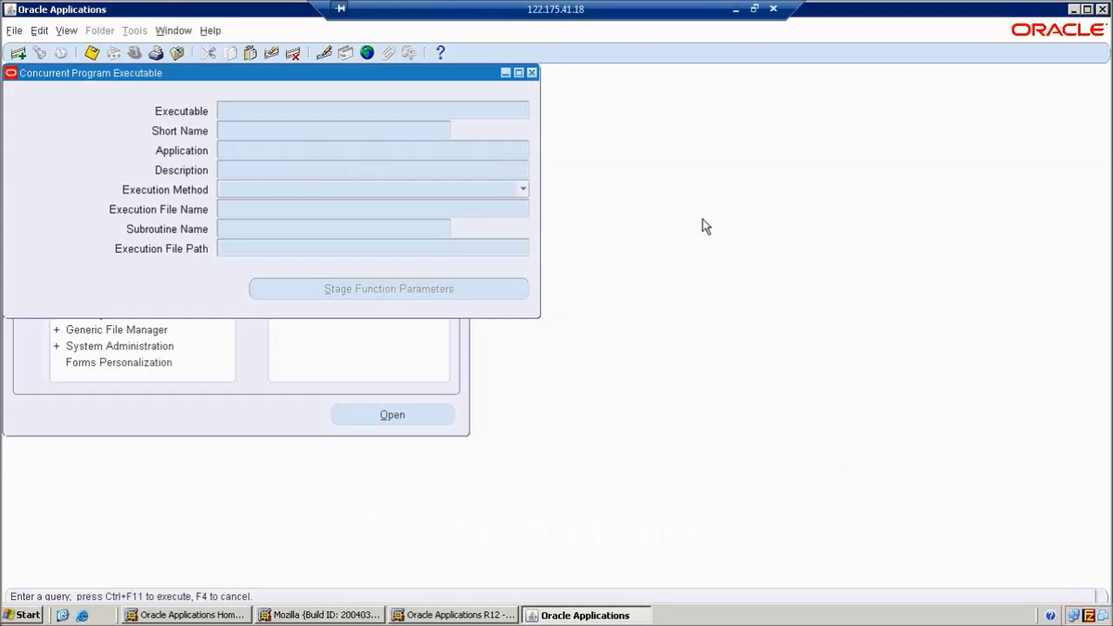
# Query executables matching JPP9% to retrieve JPP9_USERRESP (Purchasing, Oracle Reports)
pyautogui.write('JPP9%')
pyautogui.hotkey('ctrl', 'F11')
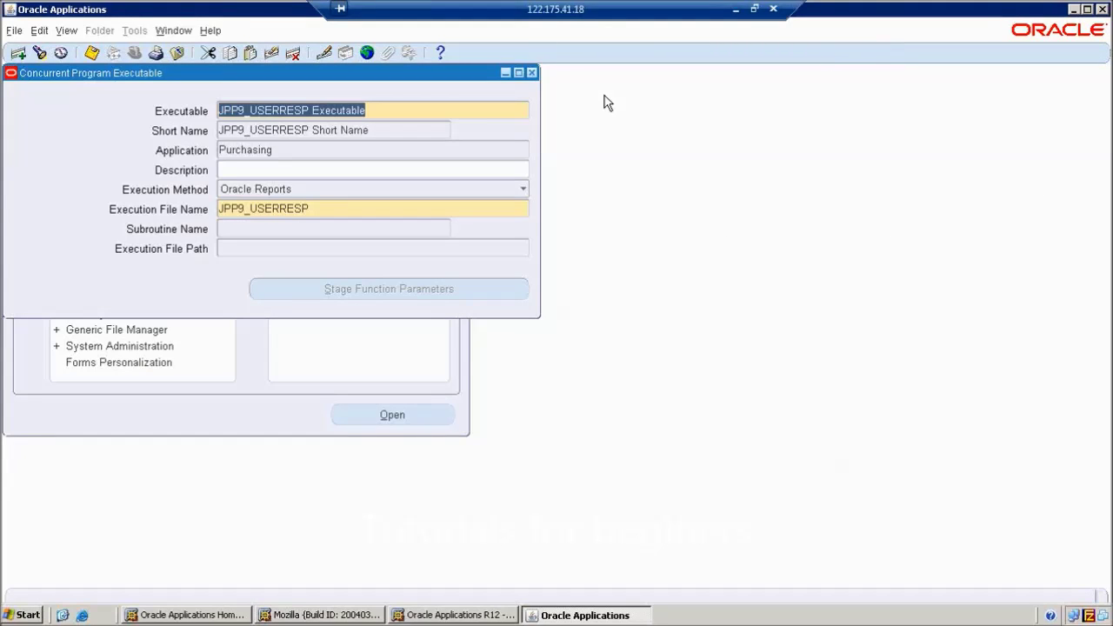
pyautogui.click(339, 131)
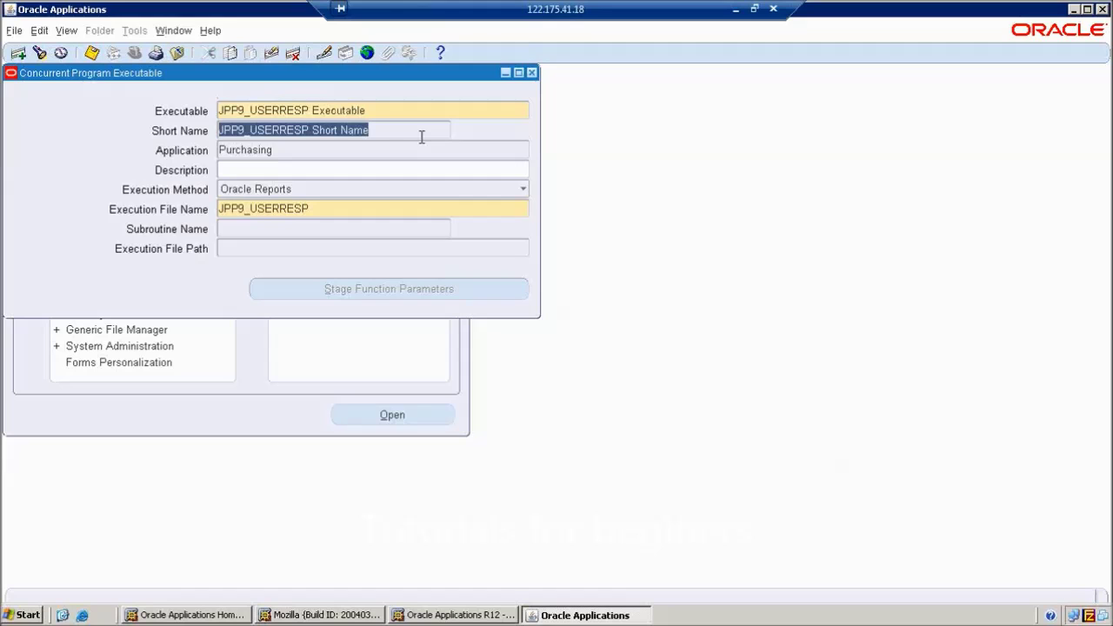
# Close the executable form and open Concurrent > Program > Define
pyautogui.click(534, 76)
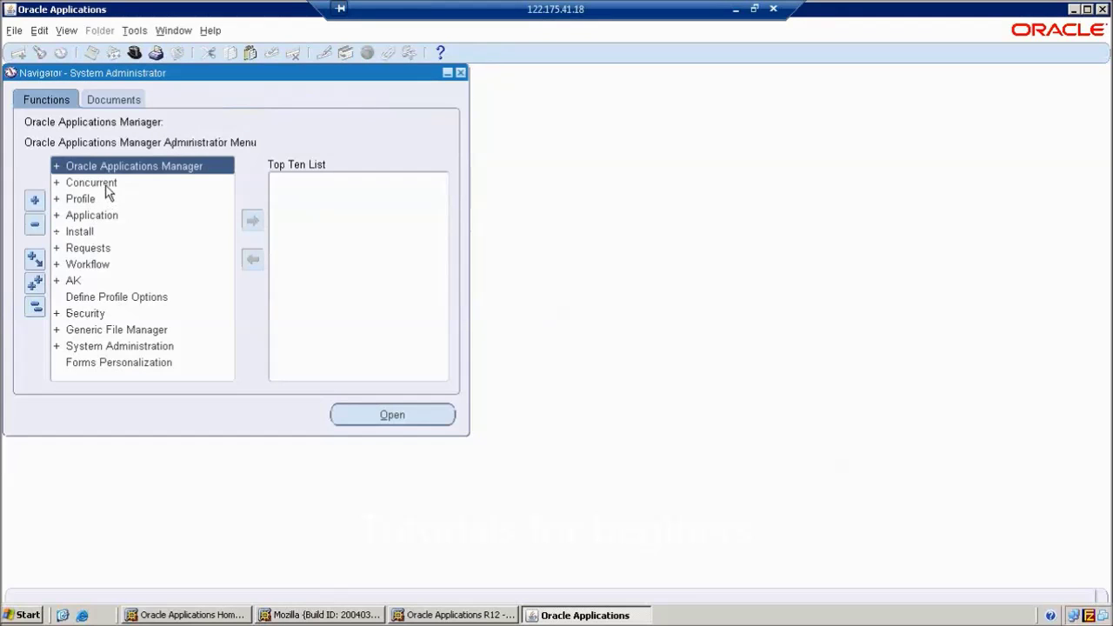
pyautogui.doubleClick(97, 185)
pyautogui.doubleClick(92, 248)
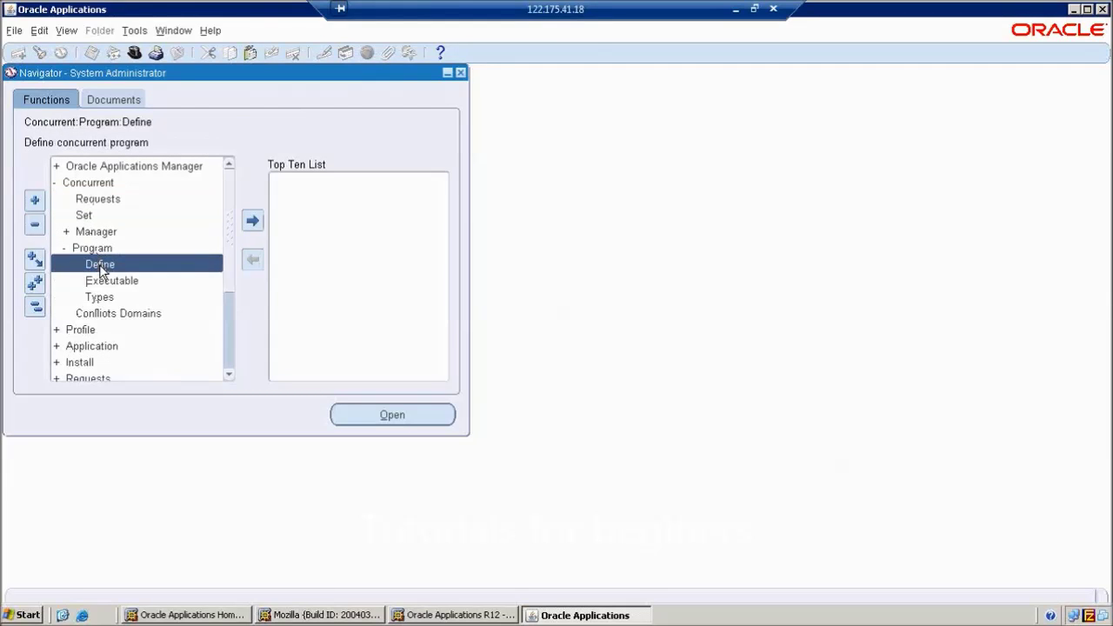
pyautogui.doubleClick(103, 266)
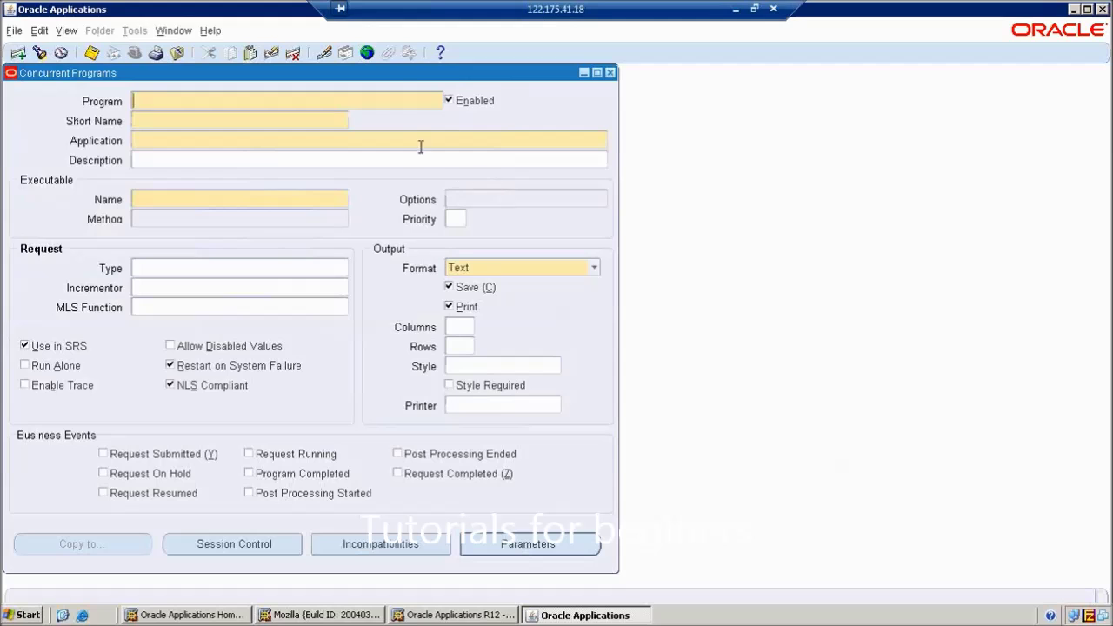
pyautogui.moveTo(403, 88)
pyautogui.mouseDown()
pyautogui.moveTo(427, 87)
pyautogui.moveTo(409, 90)
pyautogui.mouseUp()
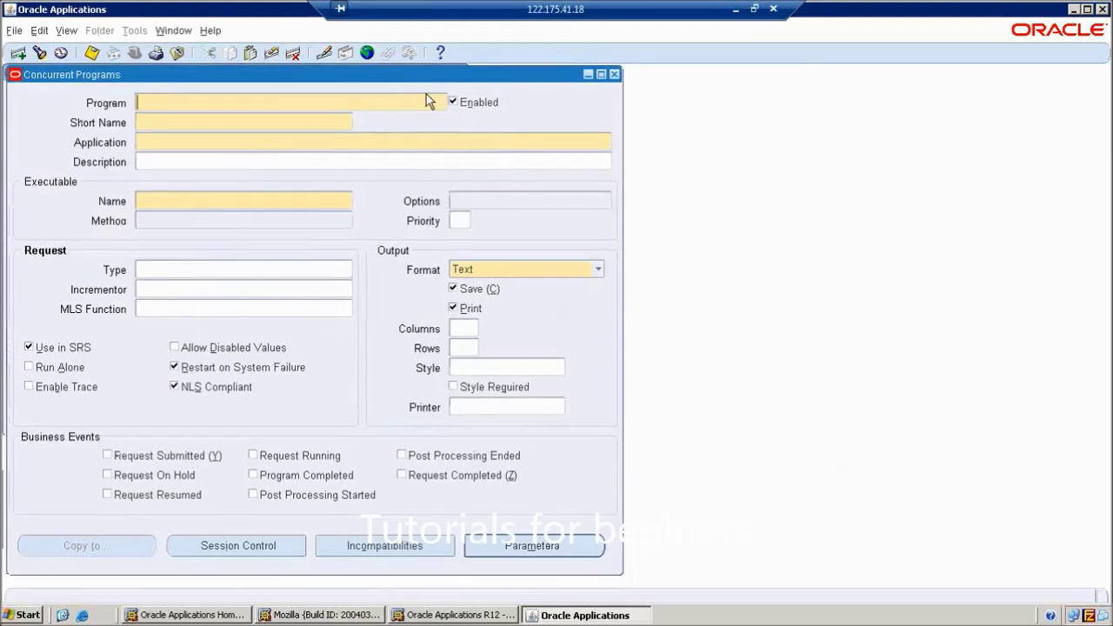
# Query JPP9%, rename the program to 'JPP9 User Responsibility Details Program - 1' and save
pyautogui.press('F11')
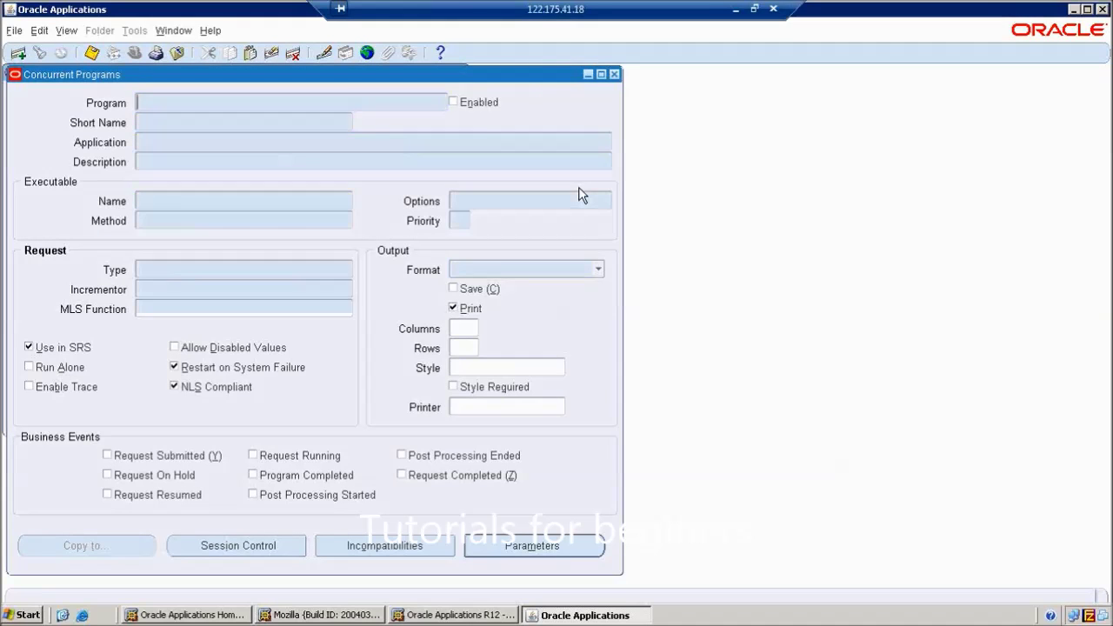
pyautogui.write('JPP')
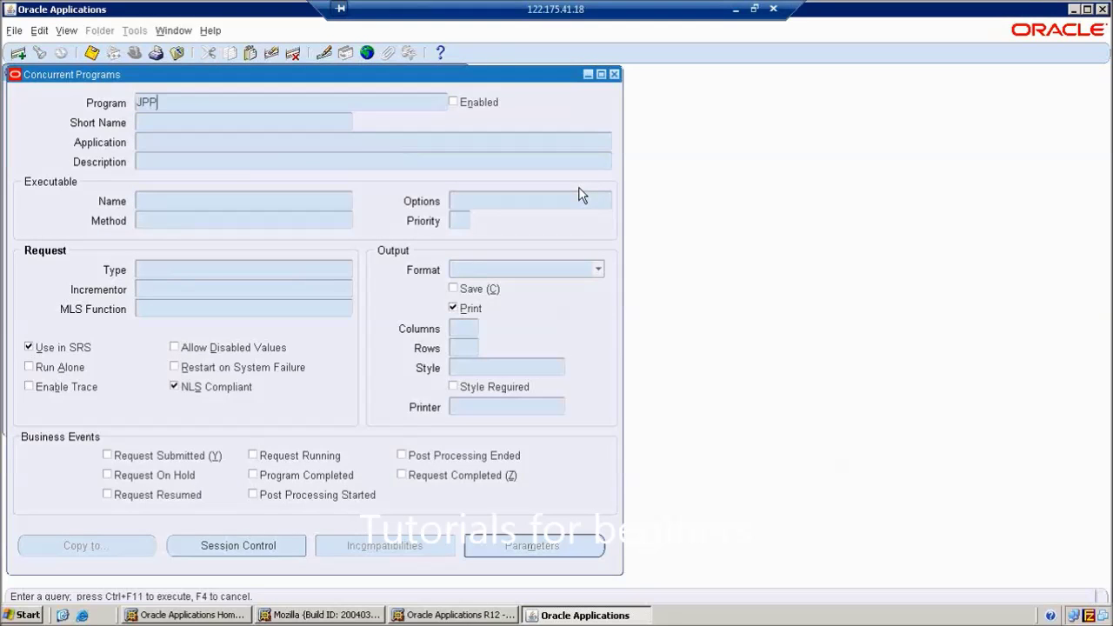
pyautogui.write('9%')
pyautogui.hotkey('ctrl', 'F11')
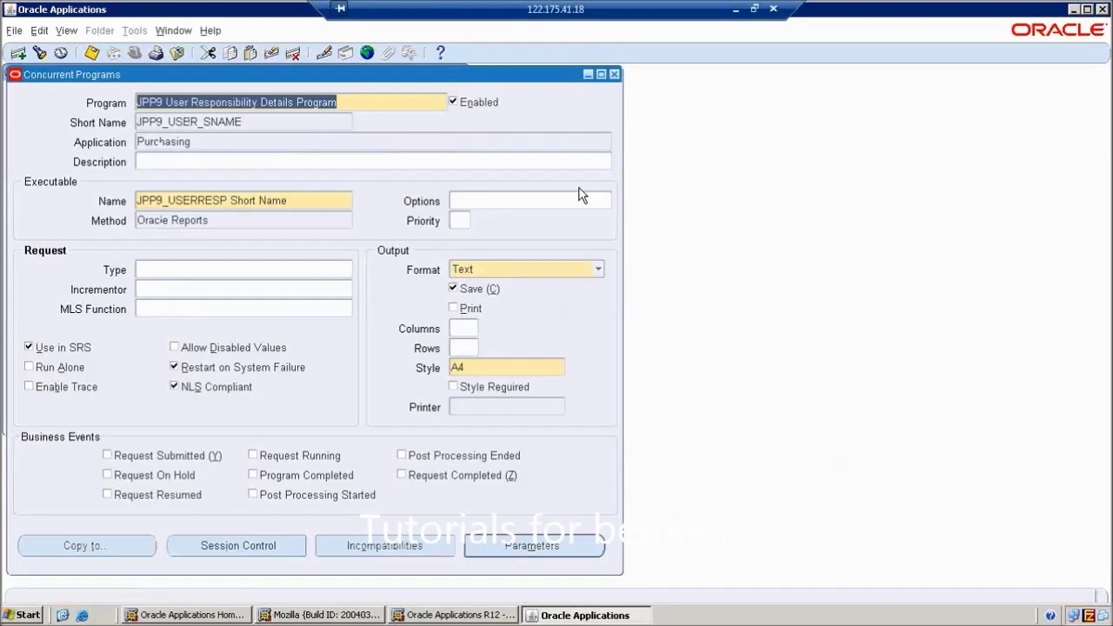
pyautogui.press('End')
pyautogui.write('-')
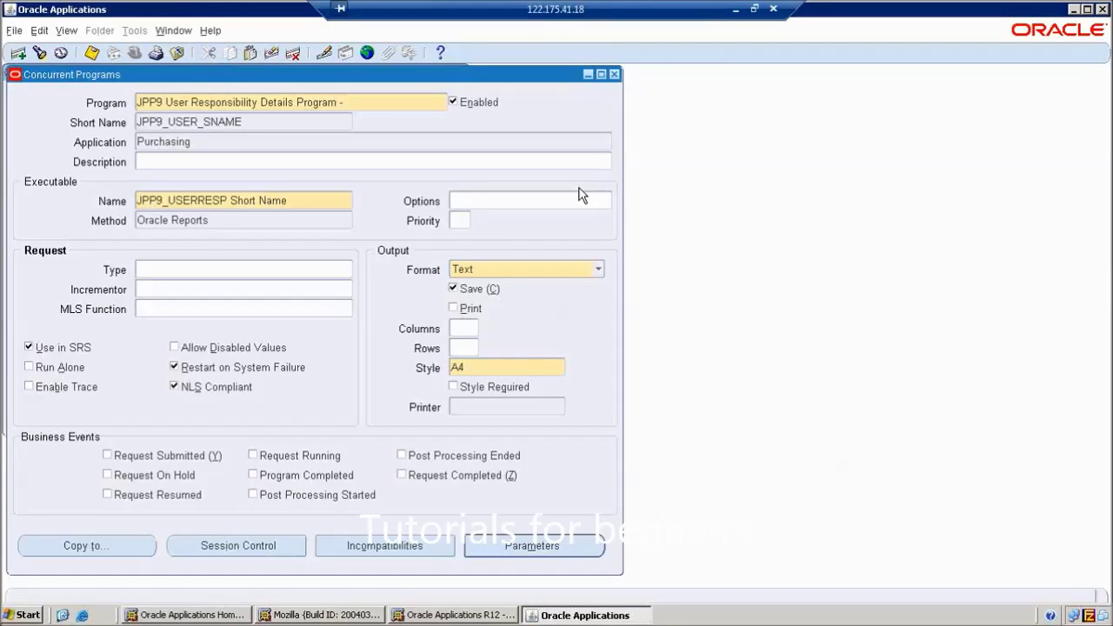
pyautogui.write(' 1')
pyautogui.click(92, 53)
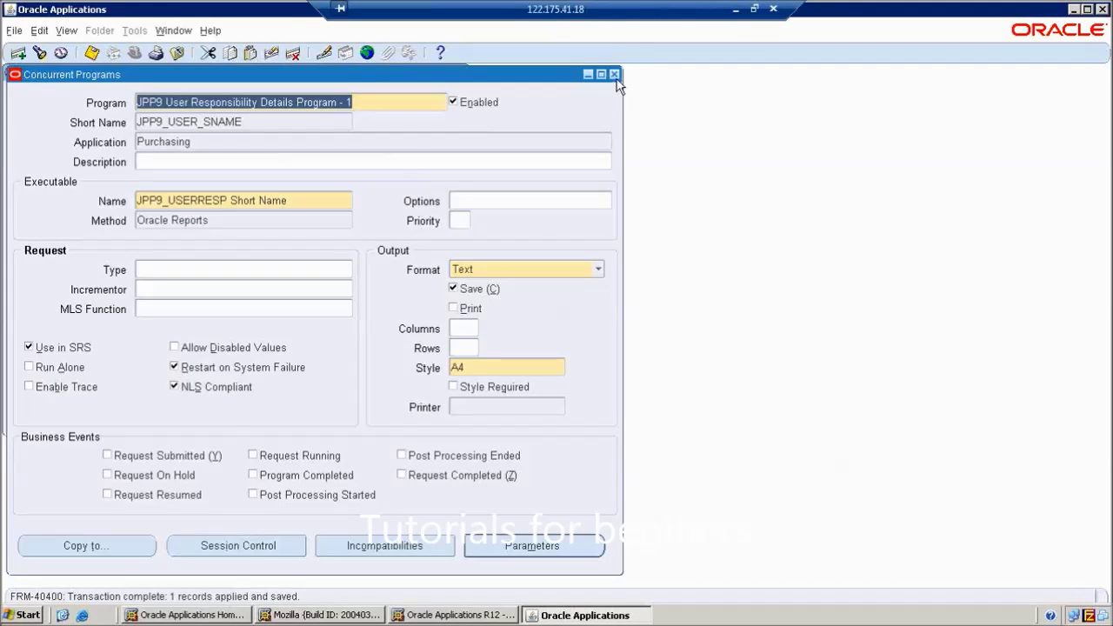
pyautogui.click(19, 54)
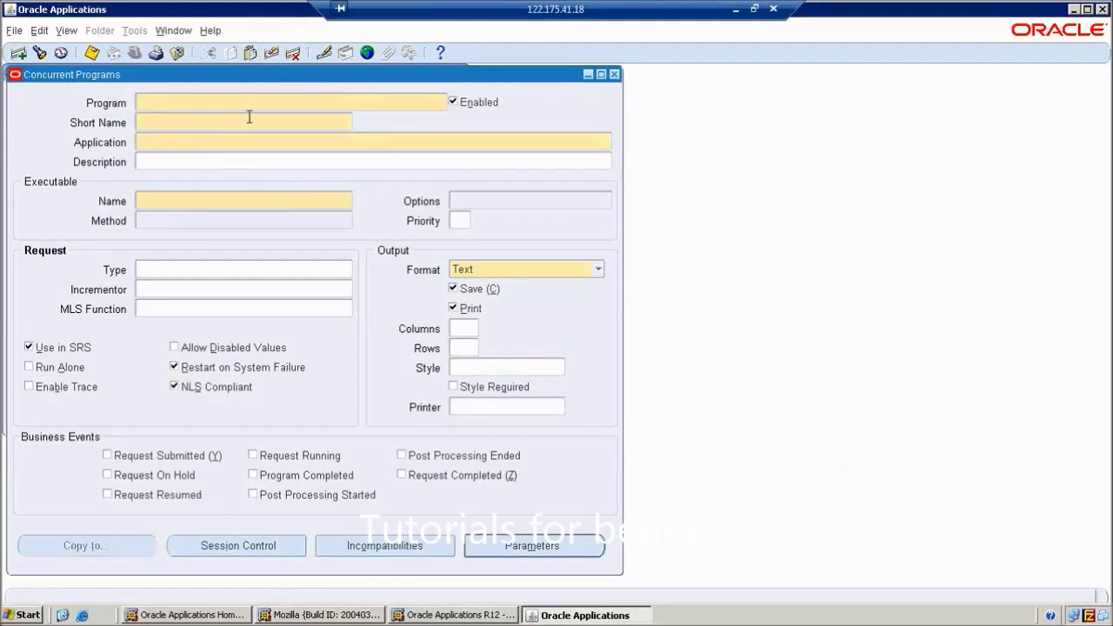
# Name the new program 'JPP9 User Responsibility Details Program - 2', short name JPP9PRG2, application Inventory
pyautogui.write('JPP9 User Responsibility Details Program - 1')
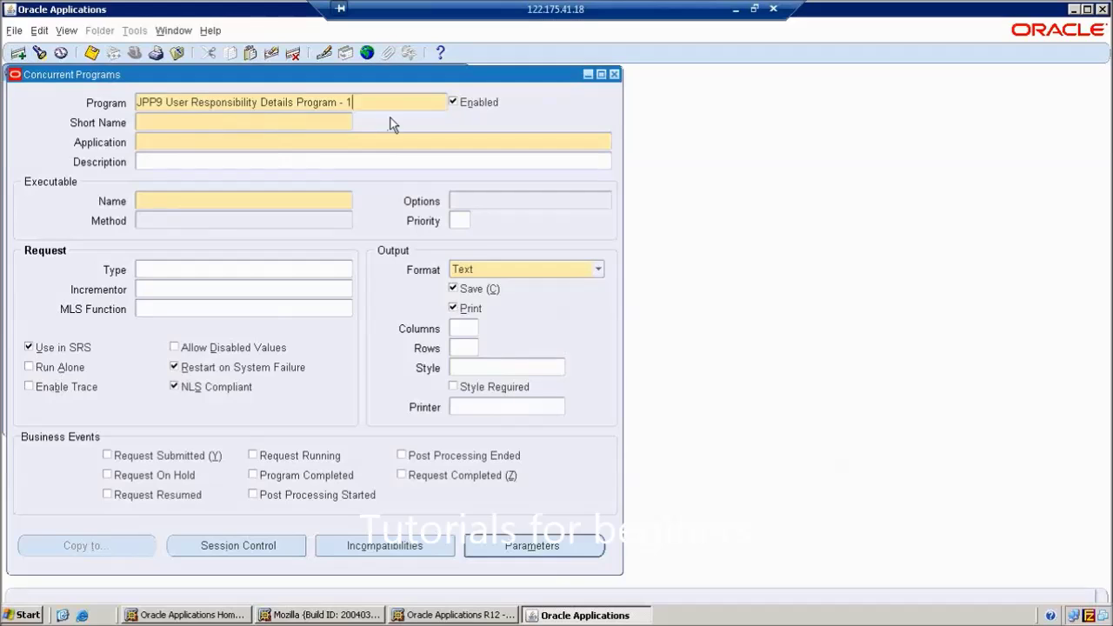
pyautogui.press('BackSpace')
pyautogui.write('2')
pyautogui.click(269, 126)
pyautogui.write('JPP')
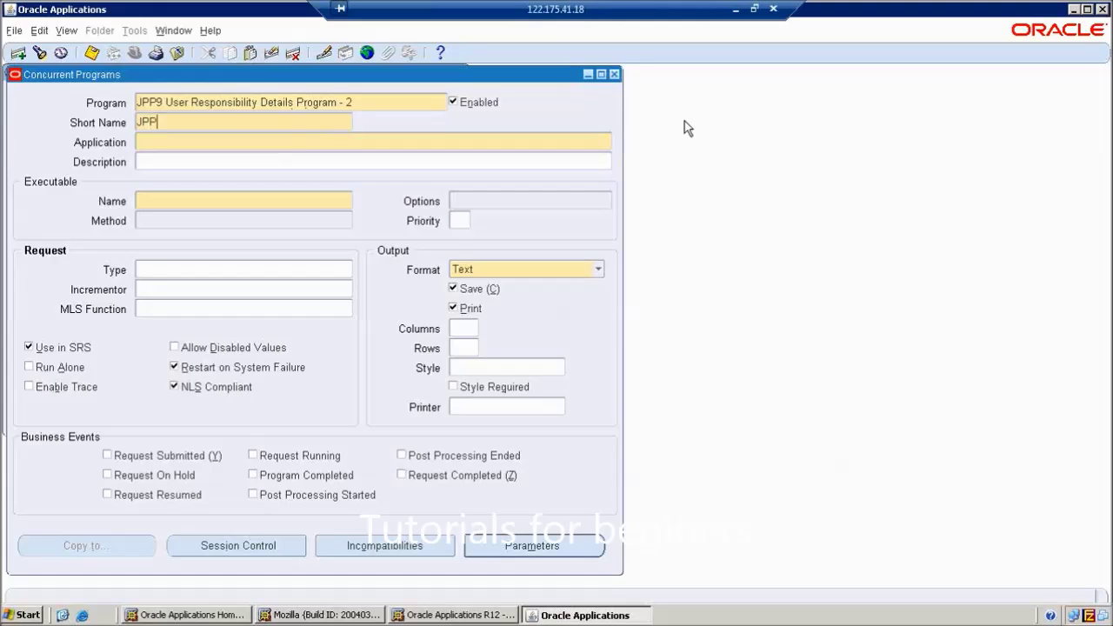
pyautogui.write('9PP')
pyautogui.write('G2')
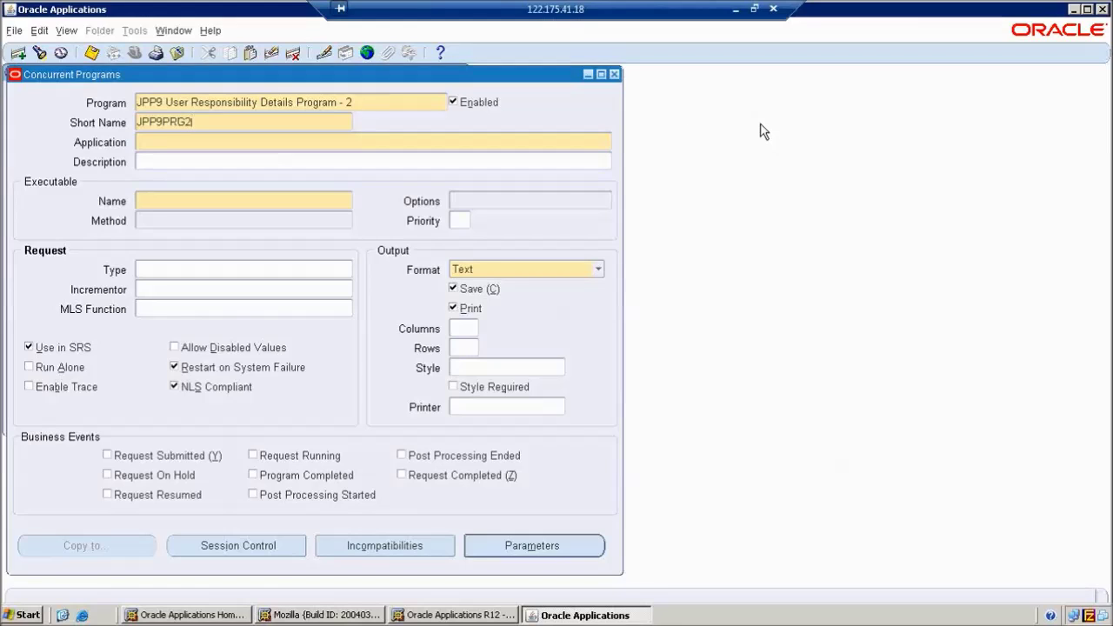
pyautogui.click(565, 142)
pyautogui.write('INV')
pyautogui.press('Tab')
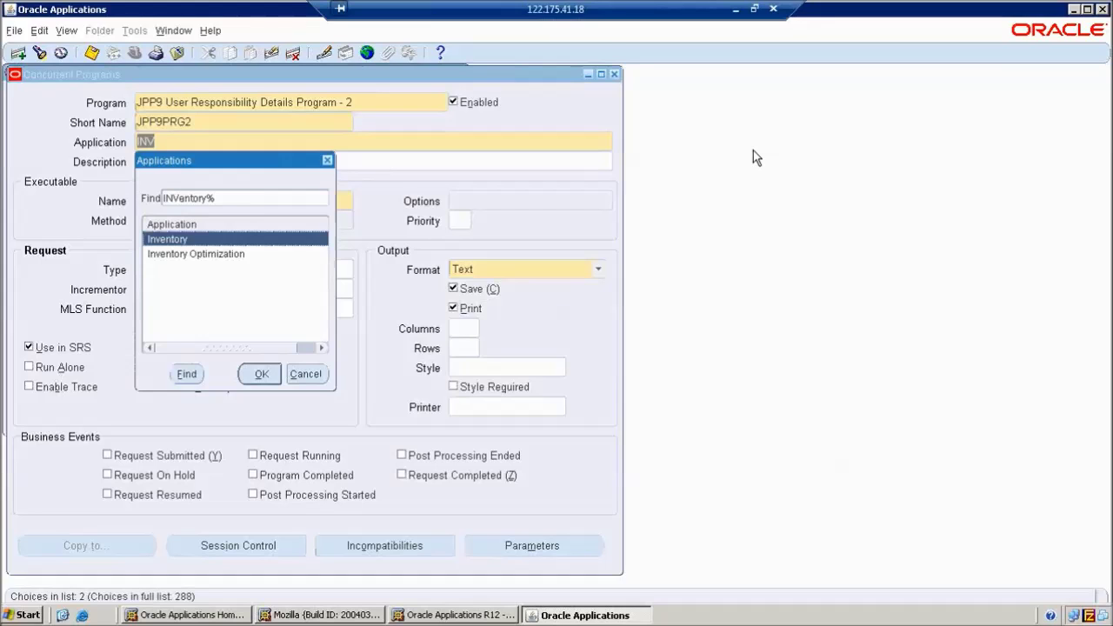
pyautogui.click(262, 374)
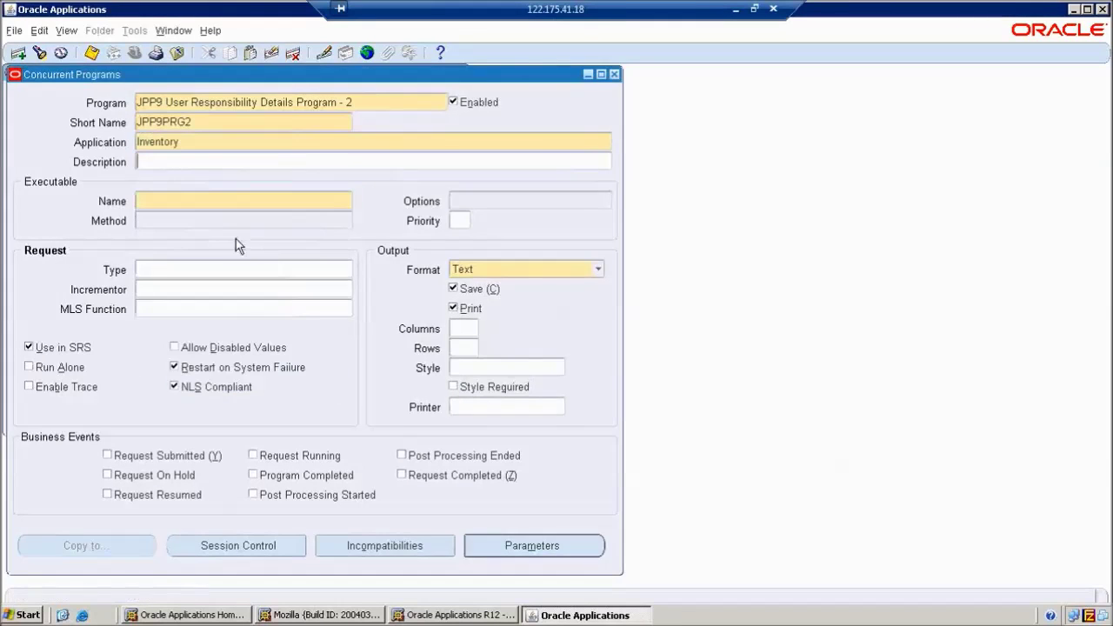
# Set executable JPP9_USERRESP Short Name, turn printing off, and use output style A4
pyautogui.click(199, 203)
pyautogui.write('JPP9')
pyautogui.press('Tab')
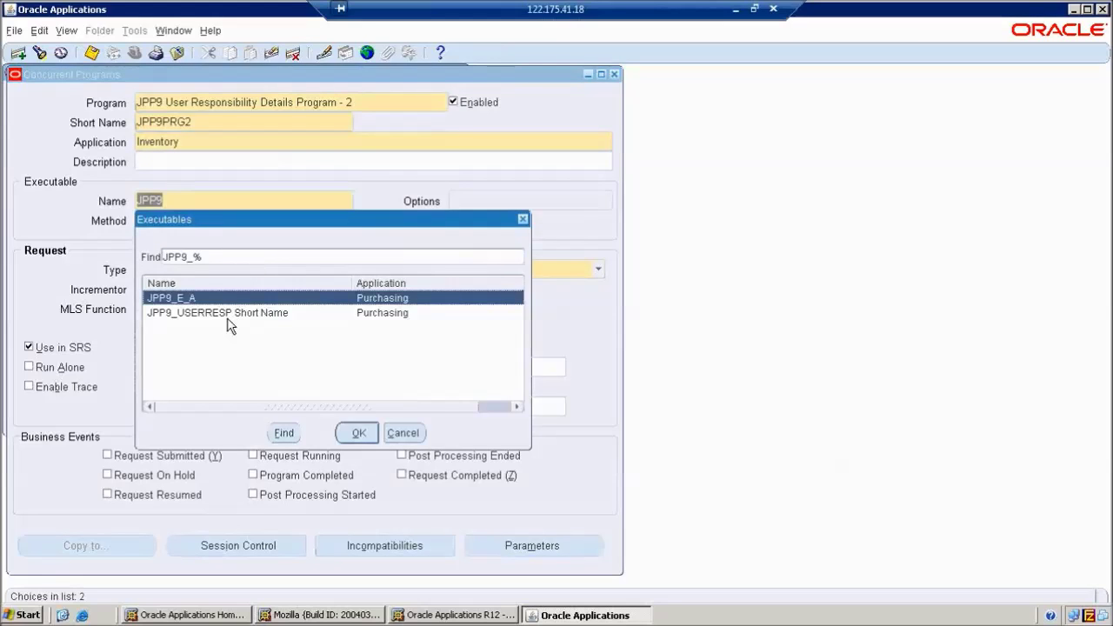
pyautogui.click(222, 315)
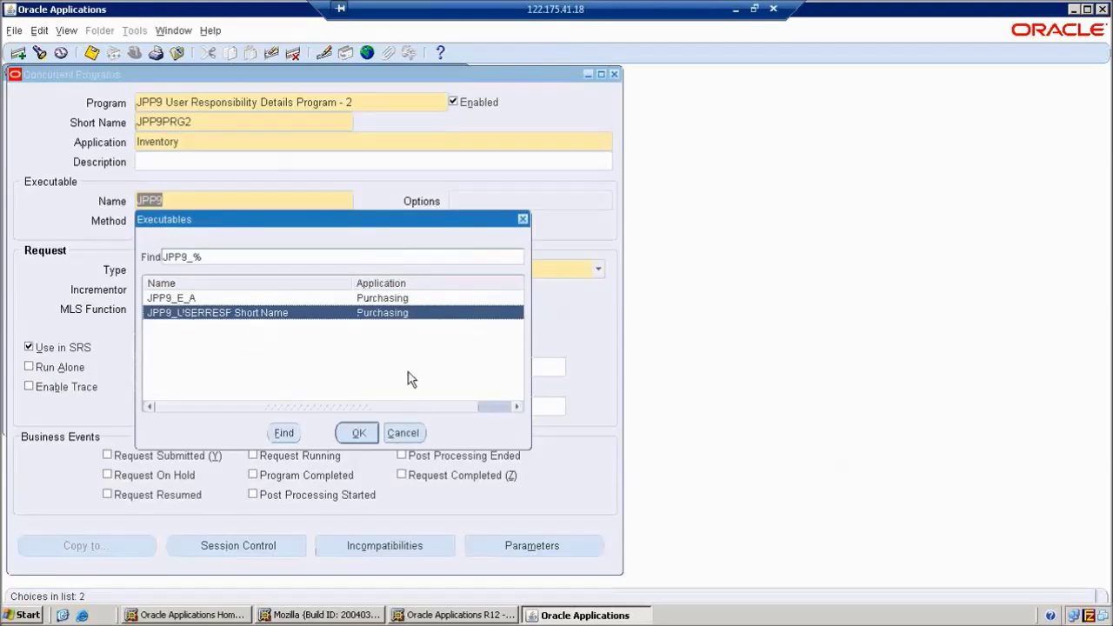
pyautogui.click(359, 432)
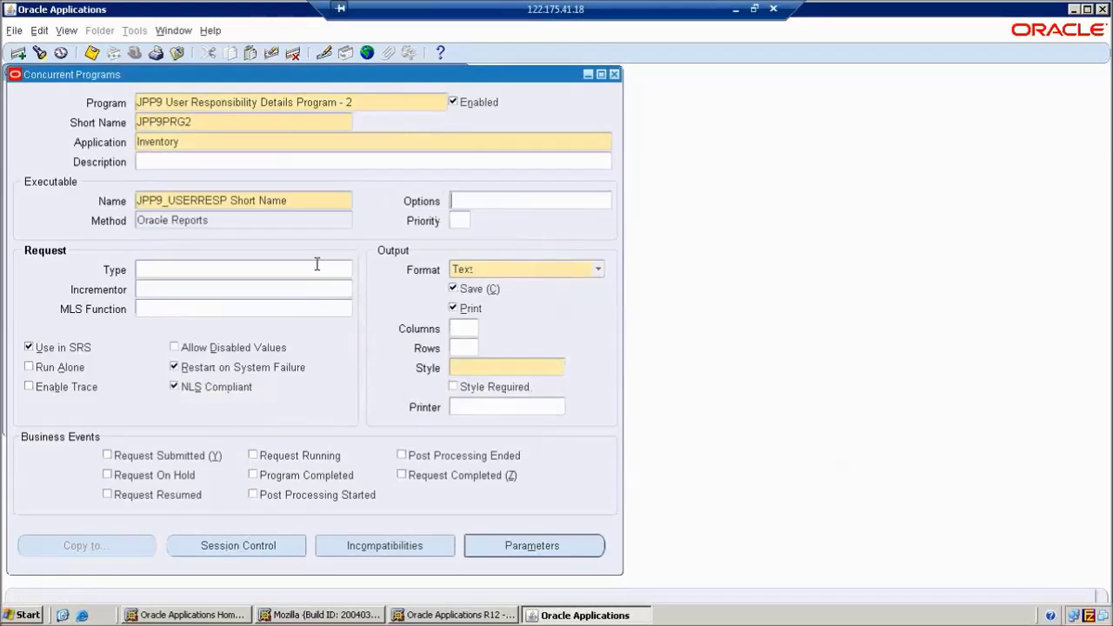
pyautogui.click(453, 309)
pyautogui.click(465, 367)
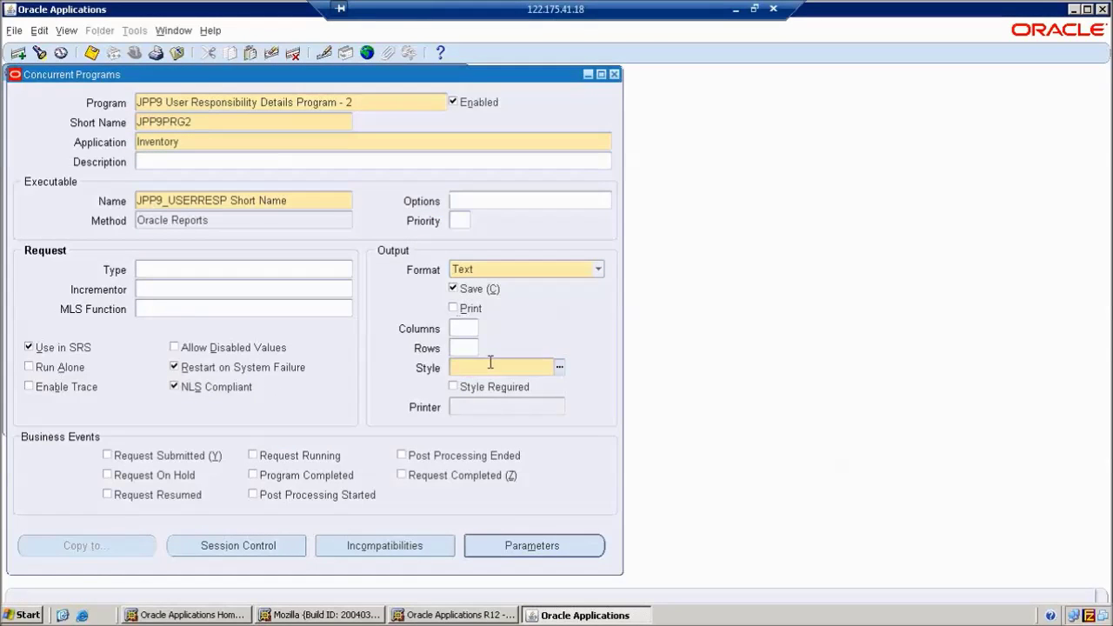
pyautogui.write('A4')
pyautogui.press('Tab')
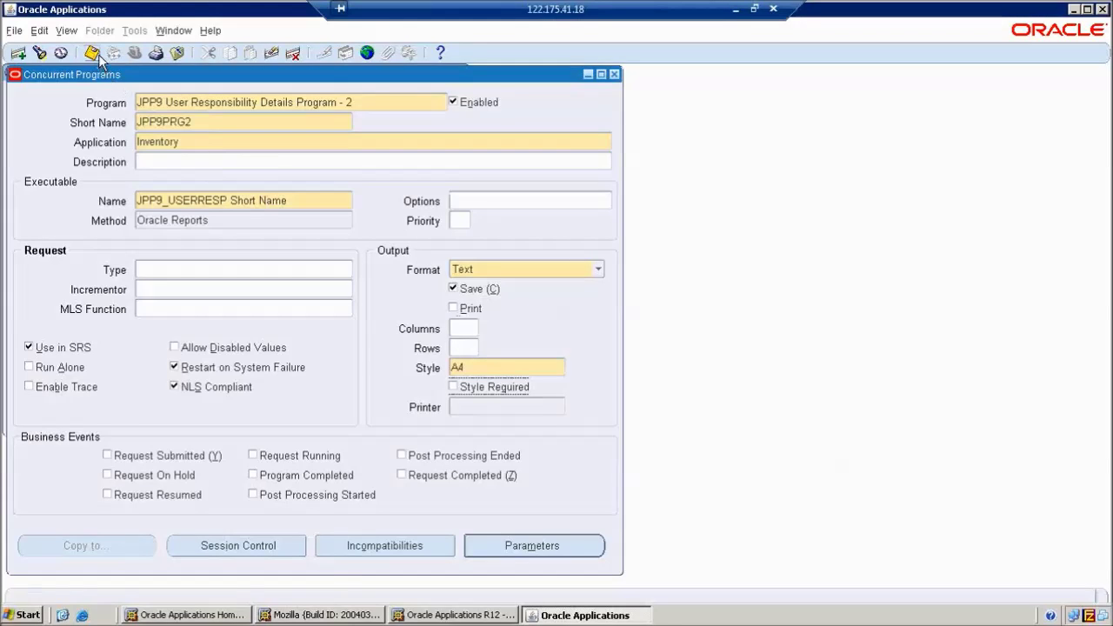
# Save program JPP9PRG2, copy its name, and start a new program record
pyautogui.click(94, 53)
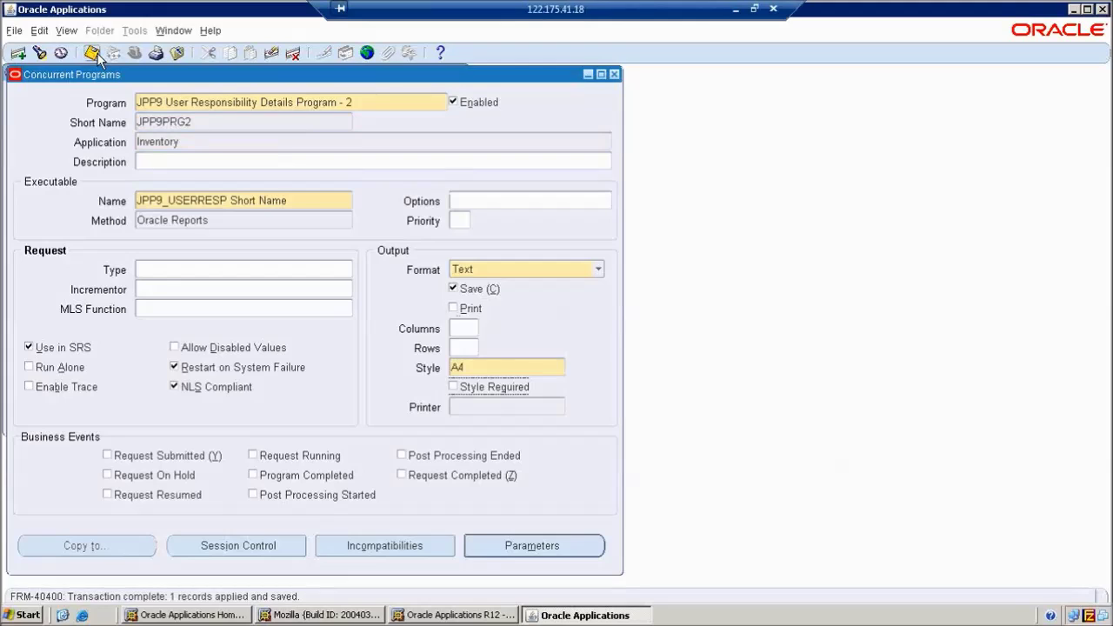
pyautogui.click(94, 53)
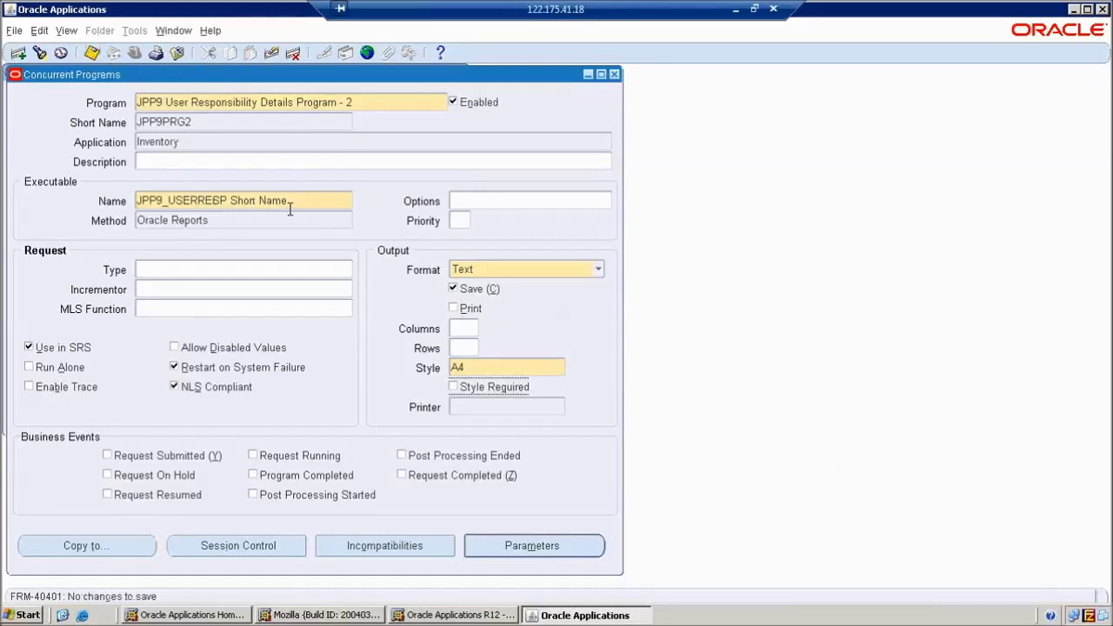
pyautogui.click(348, 103)
pyautogui.hotkey('ctrl', 'c')
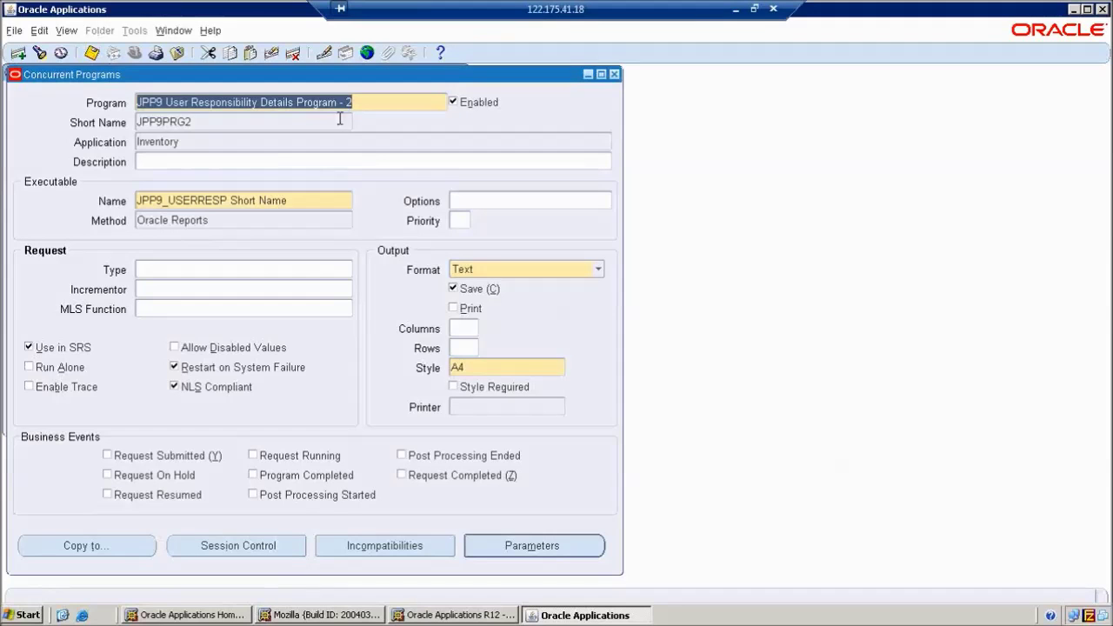
pyautogui.click(18, 53)
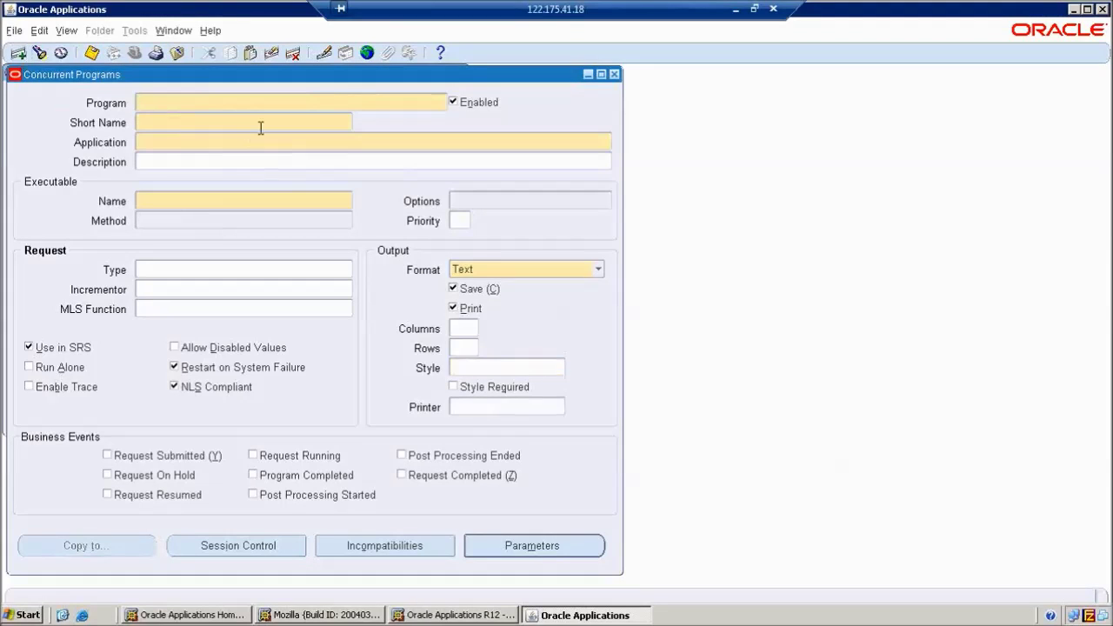
# Name the program '... Program - 3', short name JPP9PRG3, application Order Management
pyautogui.hotkey('ctrl', 'v')
pyautogui.press('BackSpace')
pyautogui.write('3')
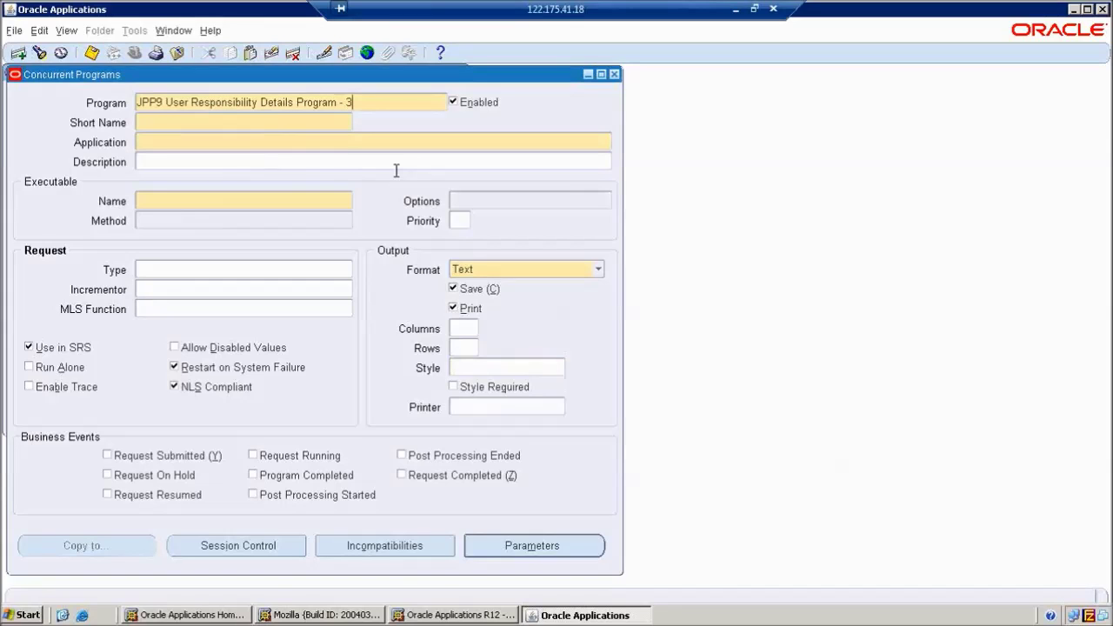
pyautogui.click(288, 124)
pyautogui.write('JPP9PRG3')
pyautogui.press('Tab')
pyautogui.write('O')
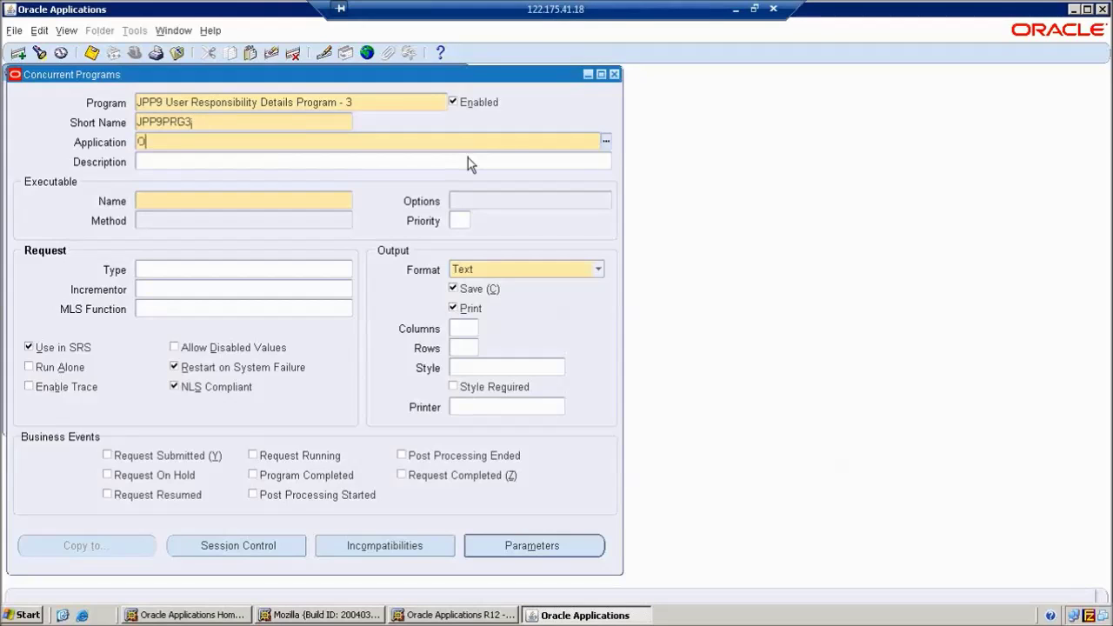
pyautogui.write('RDER')
pyautogui.press('Tab')
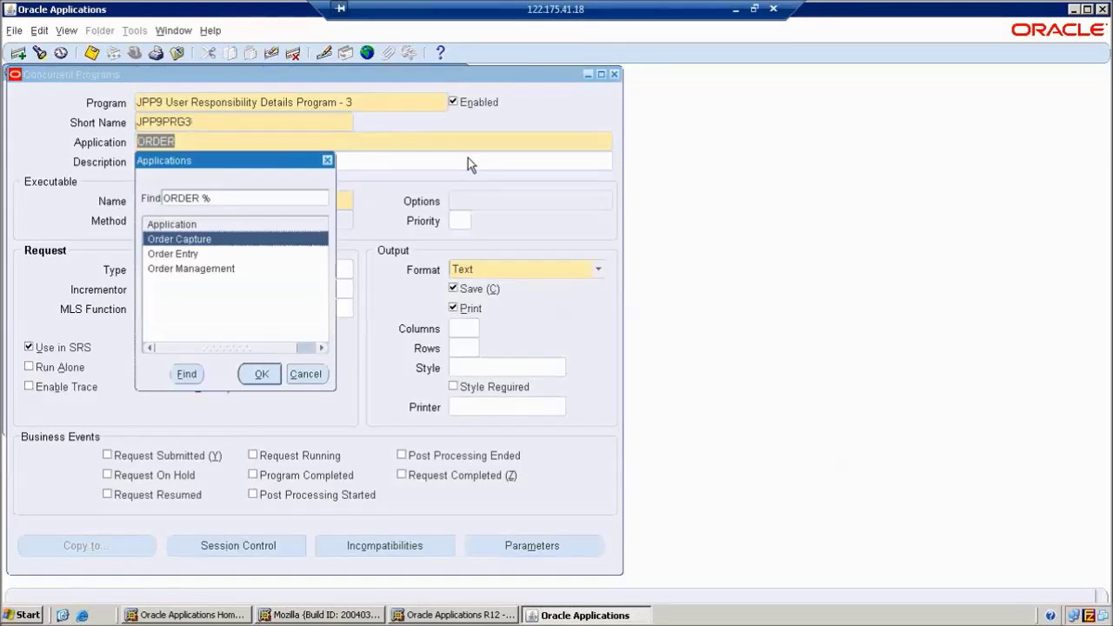
pyautogui.click(224, 267)
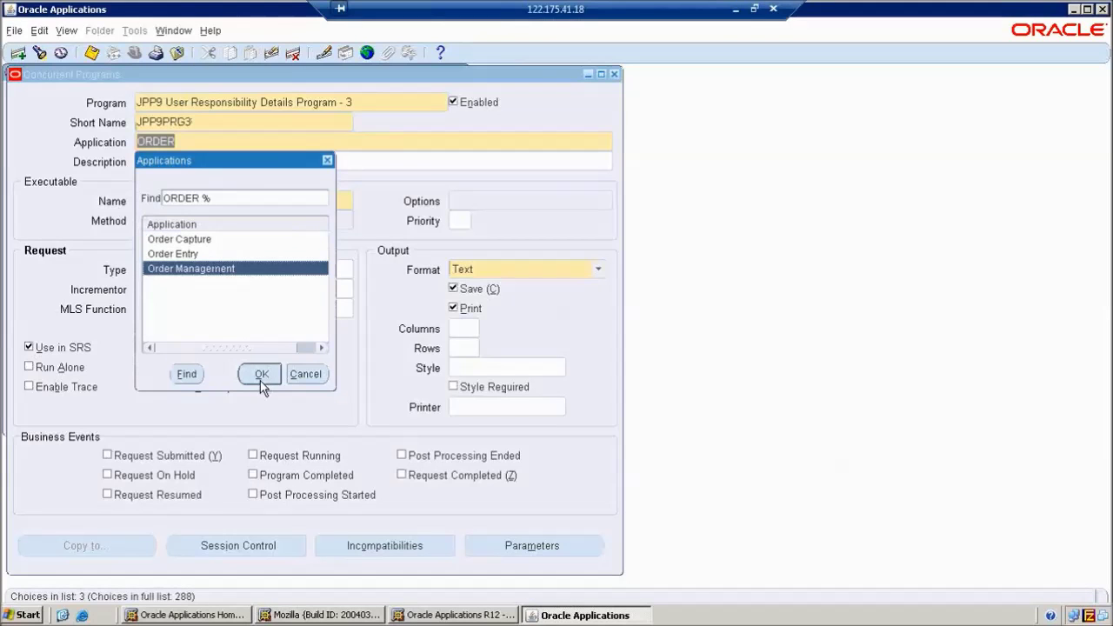
pyautogui.click(261, 376)
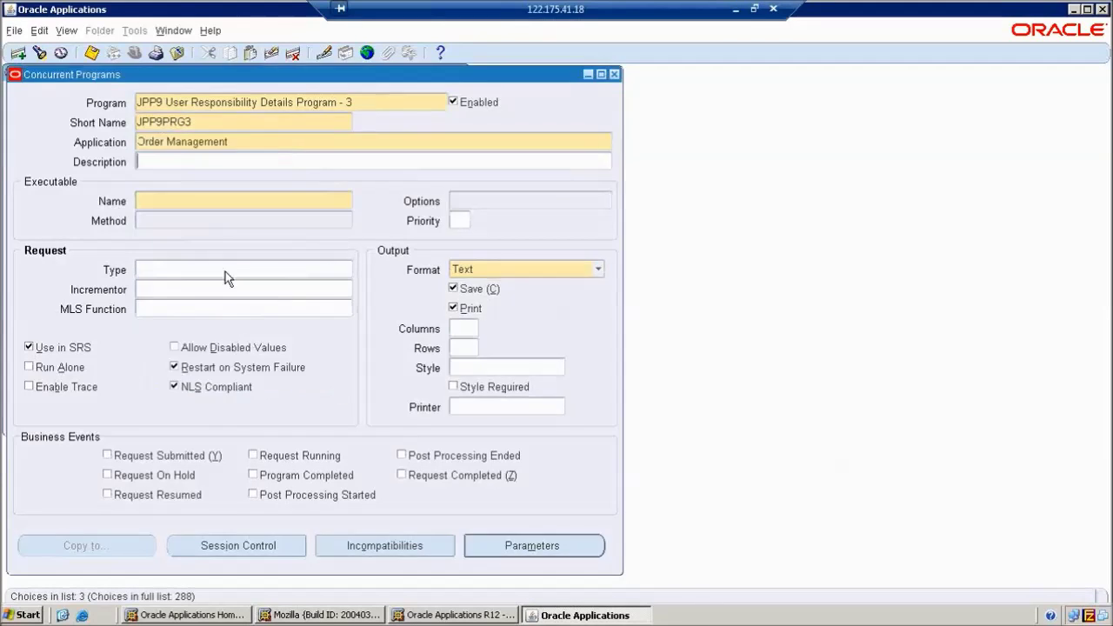
# Set executable JPP9_USERRESP Short Name, printing off, style A4, and save the program
pyautogui.click(218, 203)
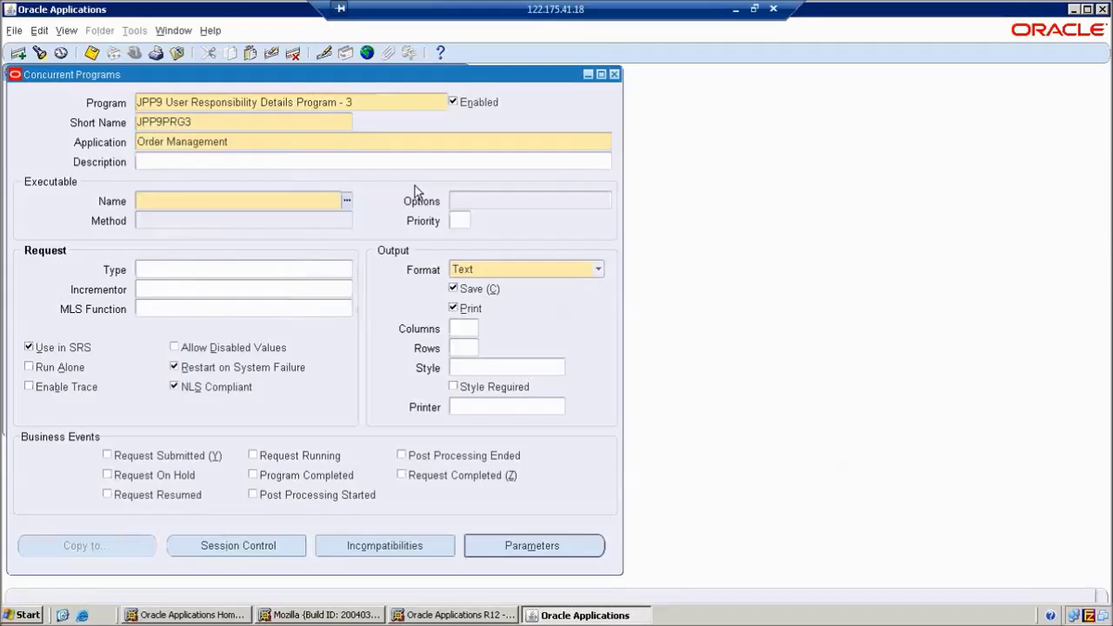
pyautogui.write('JPP9_')
pyautogui.press('Tab')
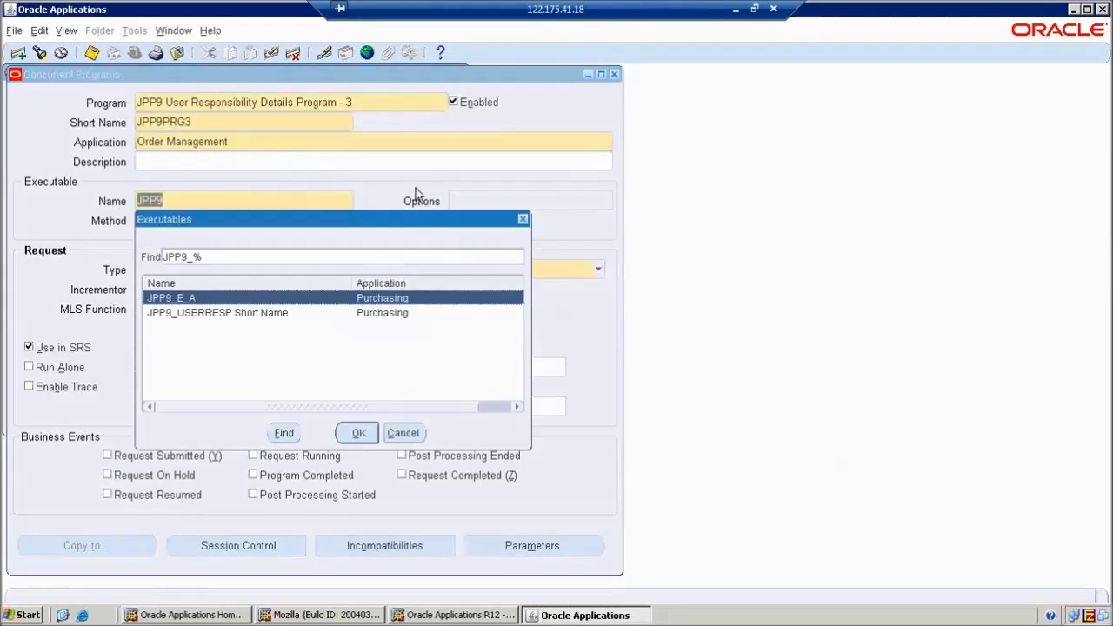
pyautogui.click(271, 315)
pyautogui.click(359, 432)
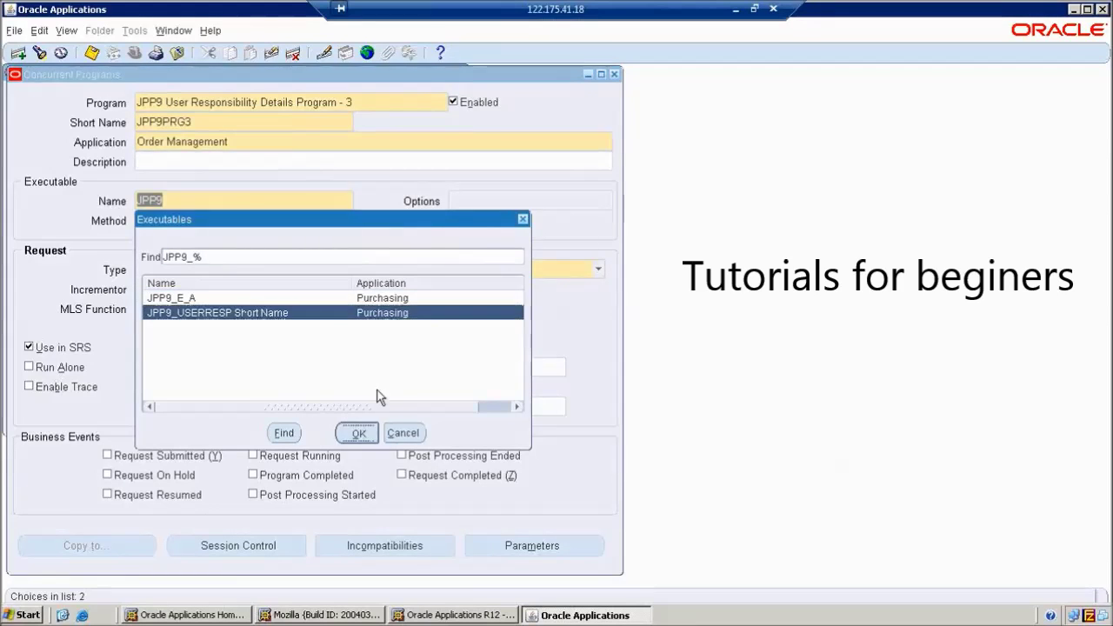
pyautogui.click(453, 308)
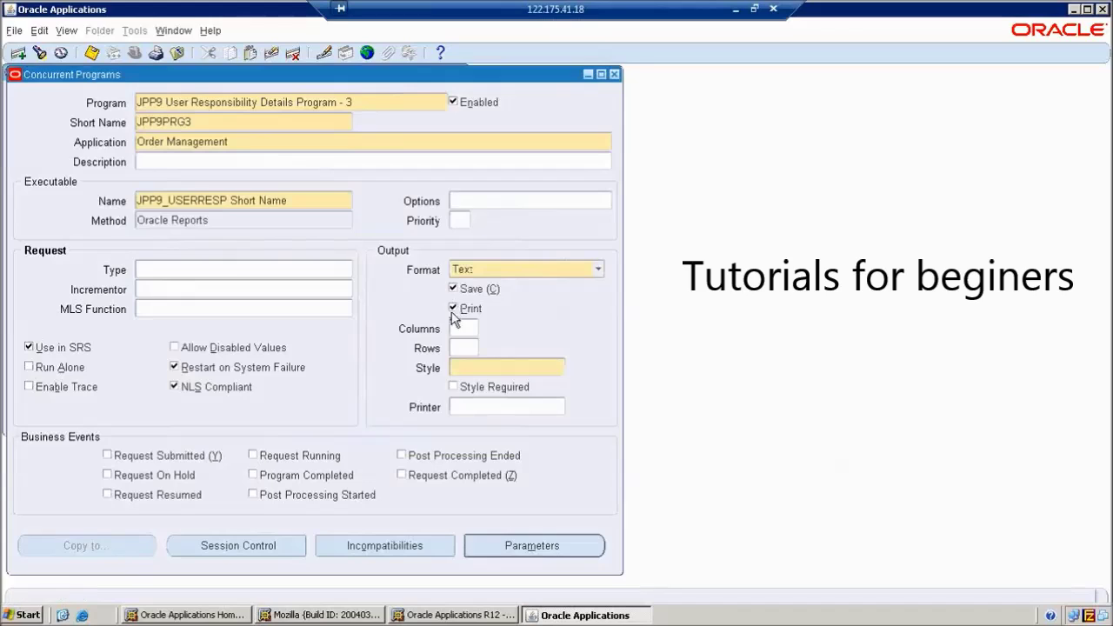
pyautogui.click(457, 366)
pyautogui.write('A')
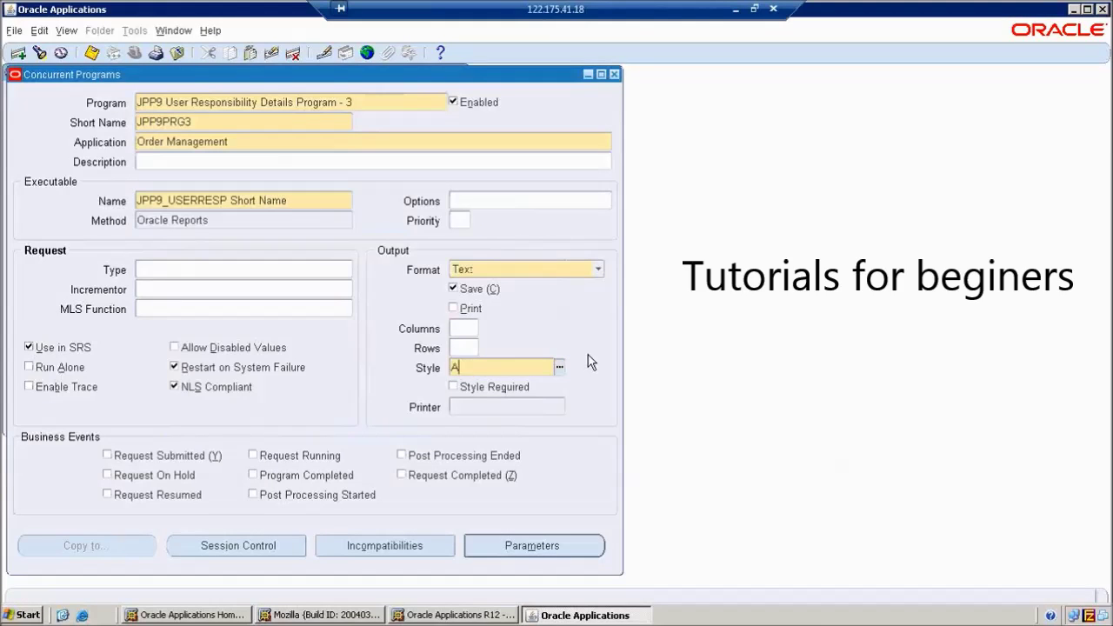
pyautogui.write('4')
pyautogui.press('Tab')
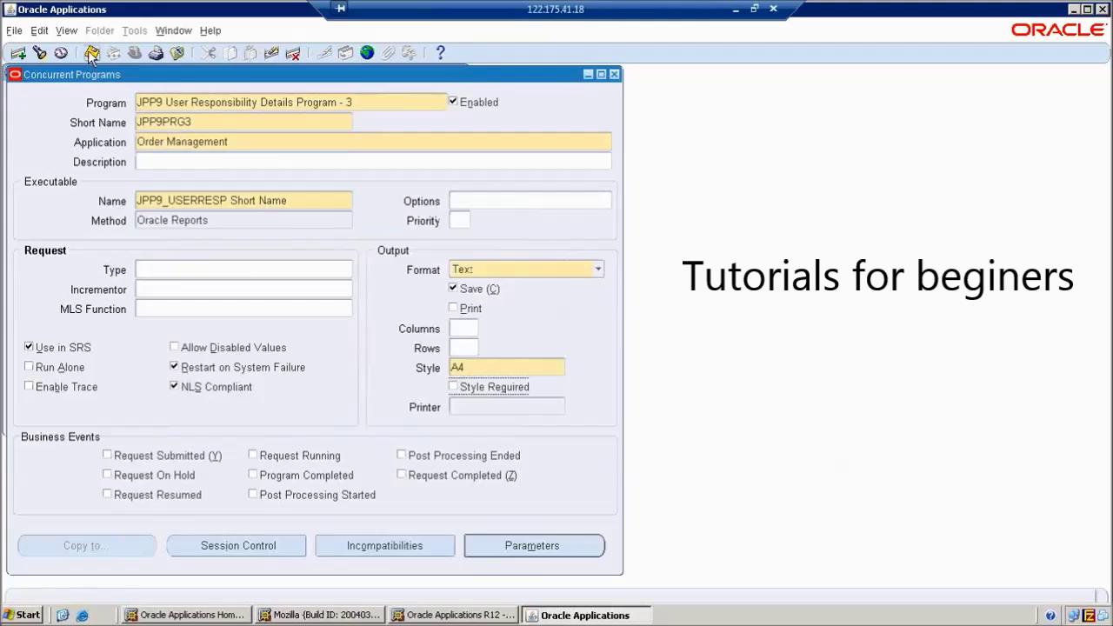
pyautogui.click(91, 54)
pyautogui.click(91, 53)
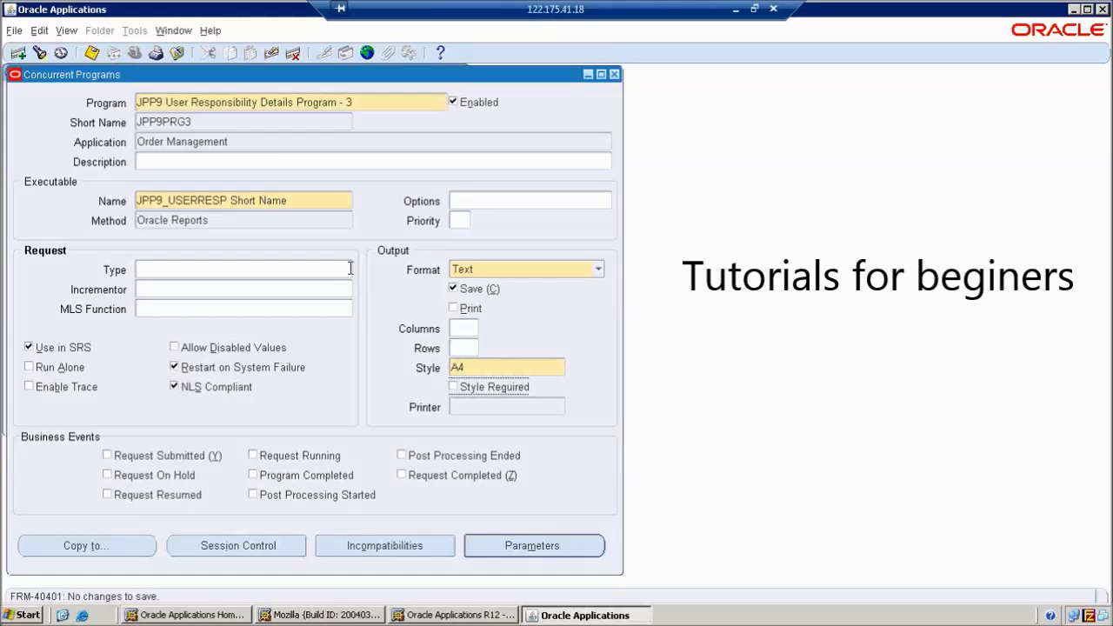
# Show the desktop and launch Toad for Oracle 9.5
pyautogui.press('super+d')
pyautogui.rightClick(343, 179)
pyautogui.click(367, 194)
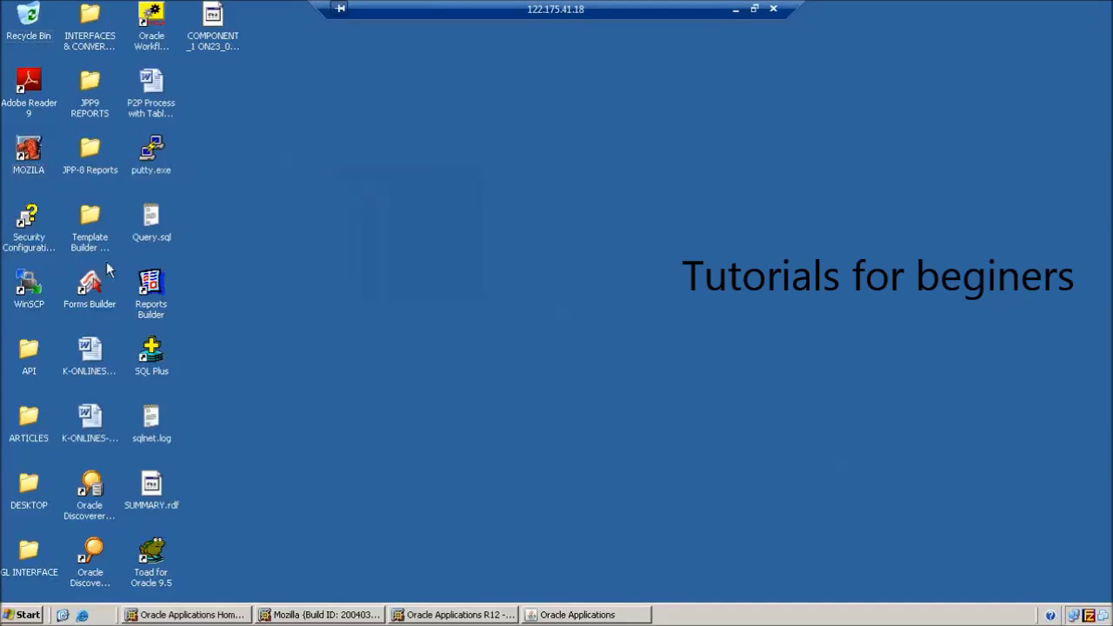
pyautogui.doubleClick(155, 550)
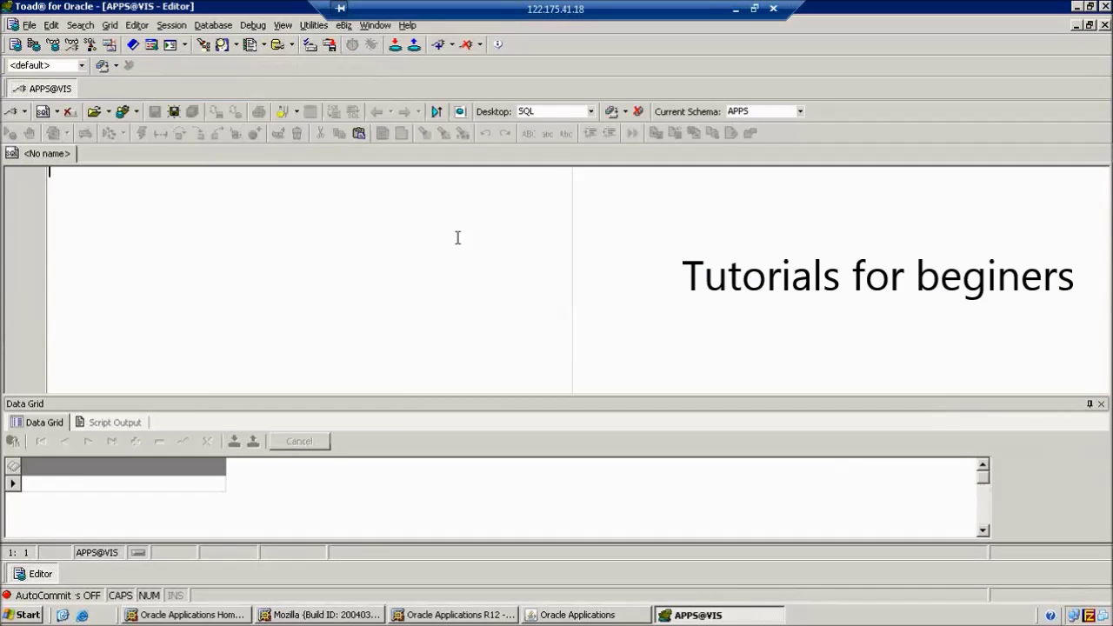
# Run SELECT * FROM FND_EXECUTABLES_TL in the SQL Editor
pyautogui.press('capslock')
pyautogui.press('capslock')
pyautogui.write('SELECT')
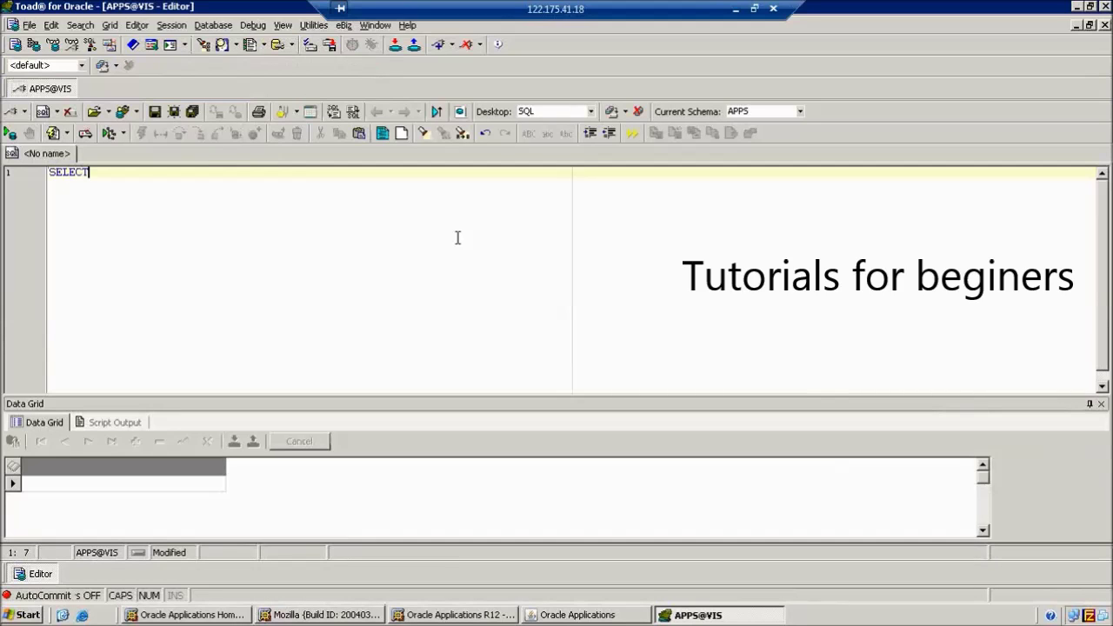
pyautogui.write(' * FROM FND_')
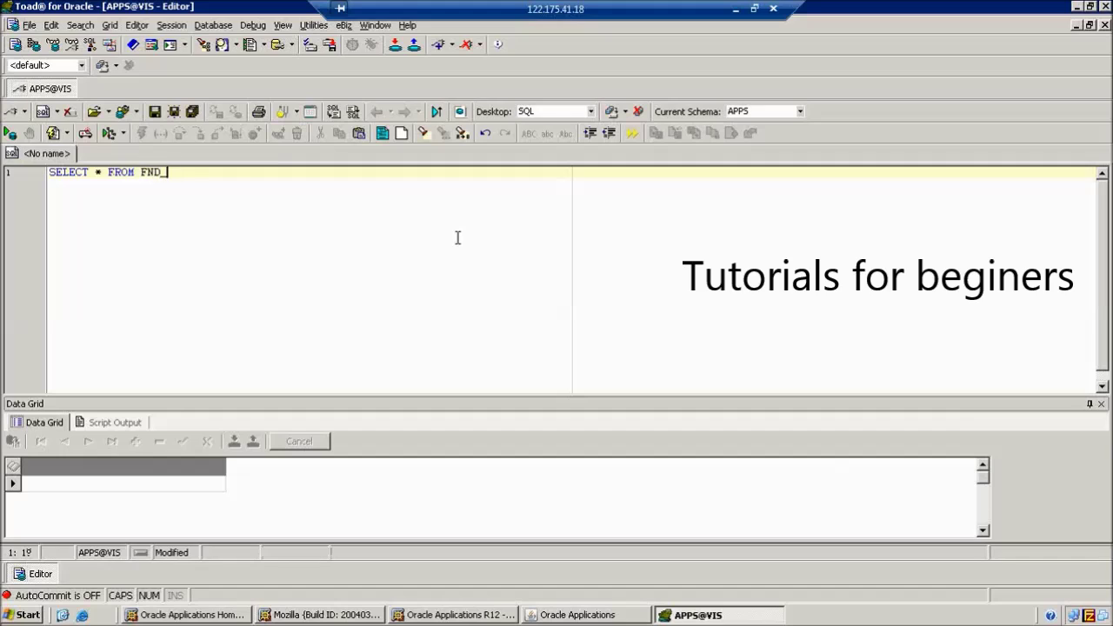
pyautogui.write('EXECUTABLES_TL')
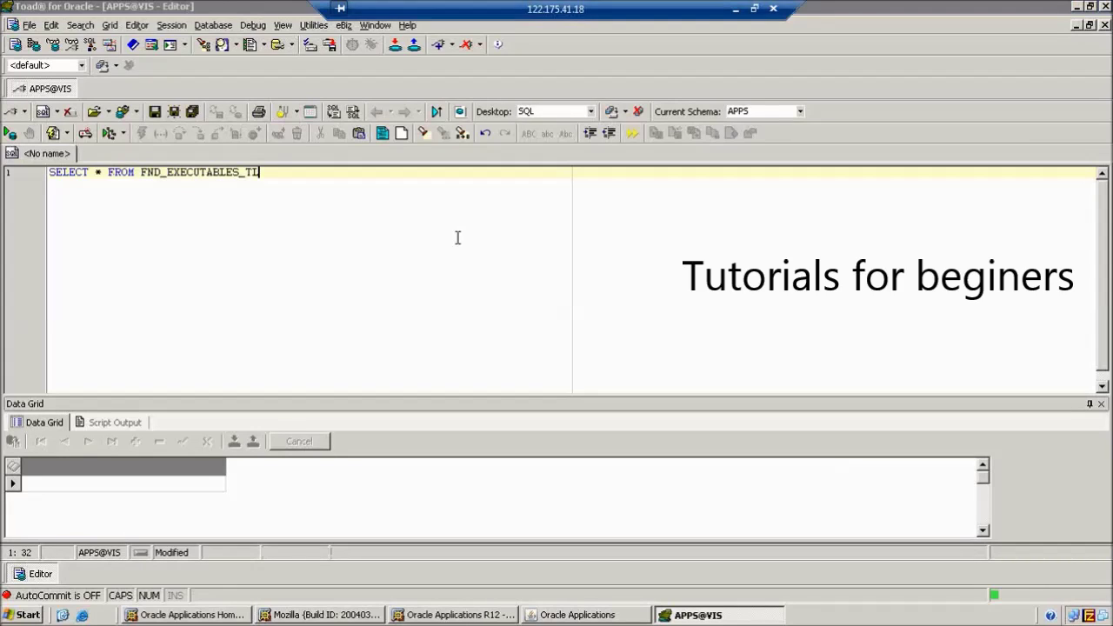
pyautogui.press('F9')
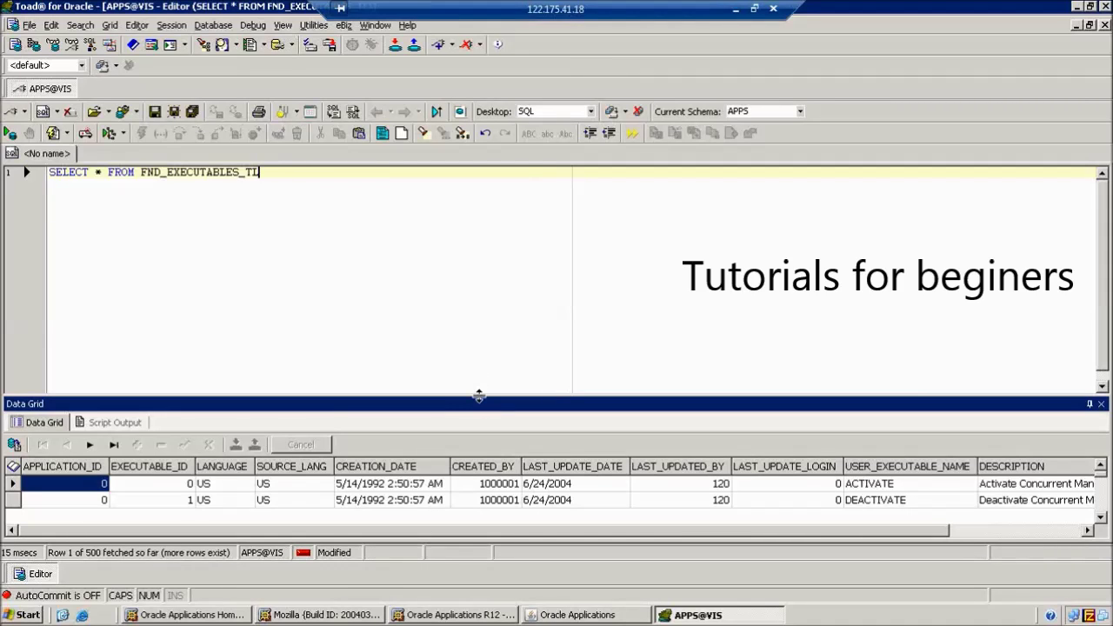
# Filter the query with WHERE USER_EXECUTABLE_NAME LIKE 'JPP9_U%' to find executable ID 16298
pyautogui.moveTo(478, 396); pyautogui.dragTo(477, 324)
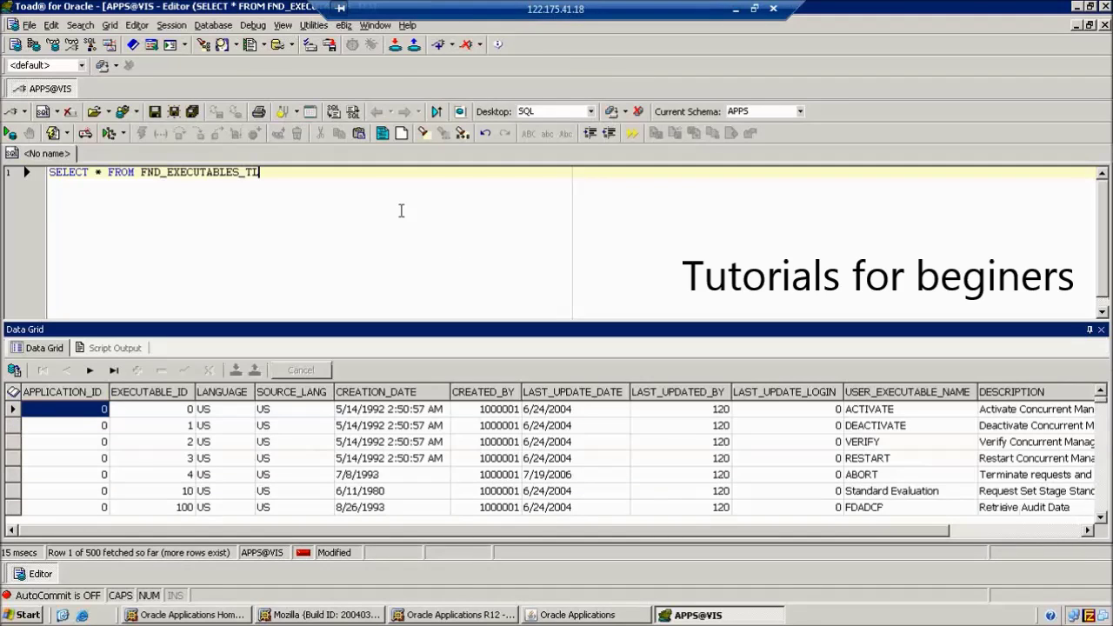
pyautogui.write('WHERE ')
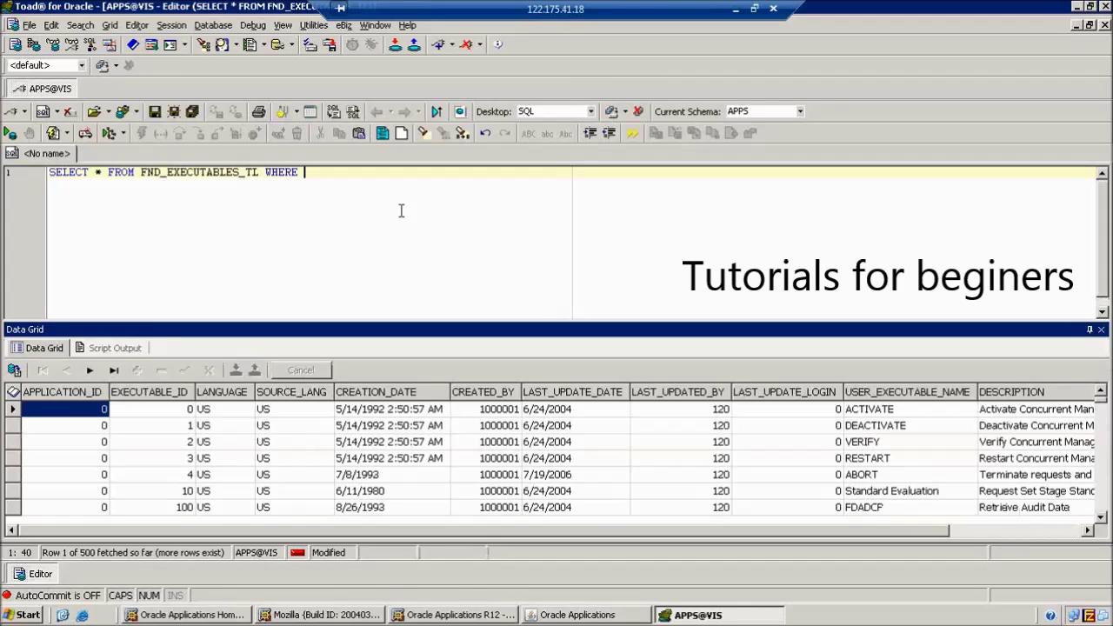
pyautogui.write('USER_EXECUTABLE_NAME ')
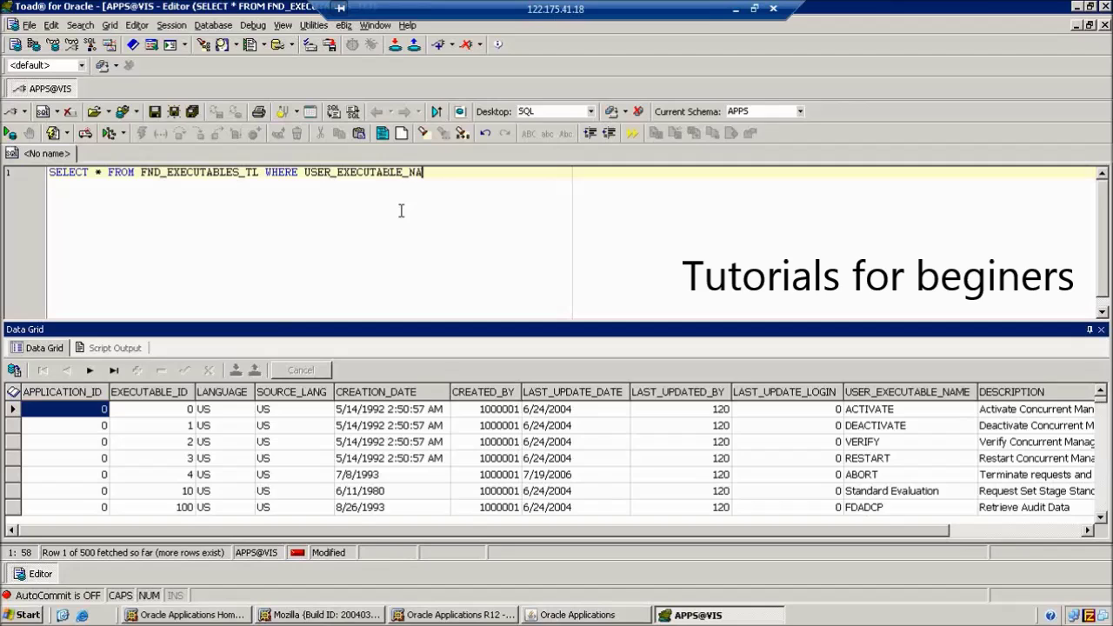
pyautogui.write("LIKE 'JPP%")
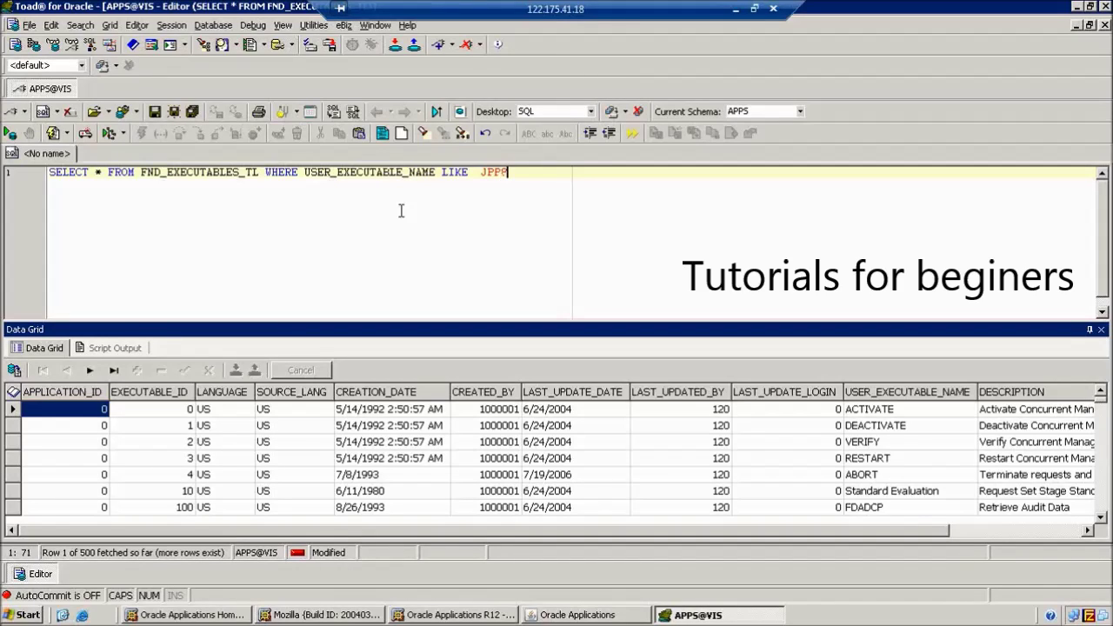
pyautogui.write("%U%'")
pyautogui.press('F9')
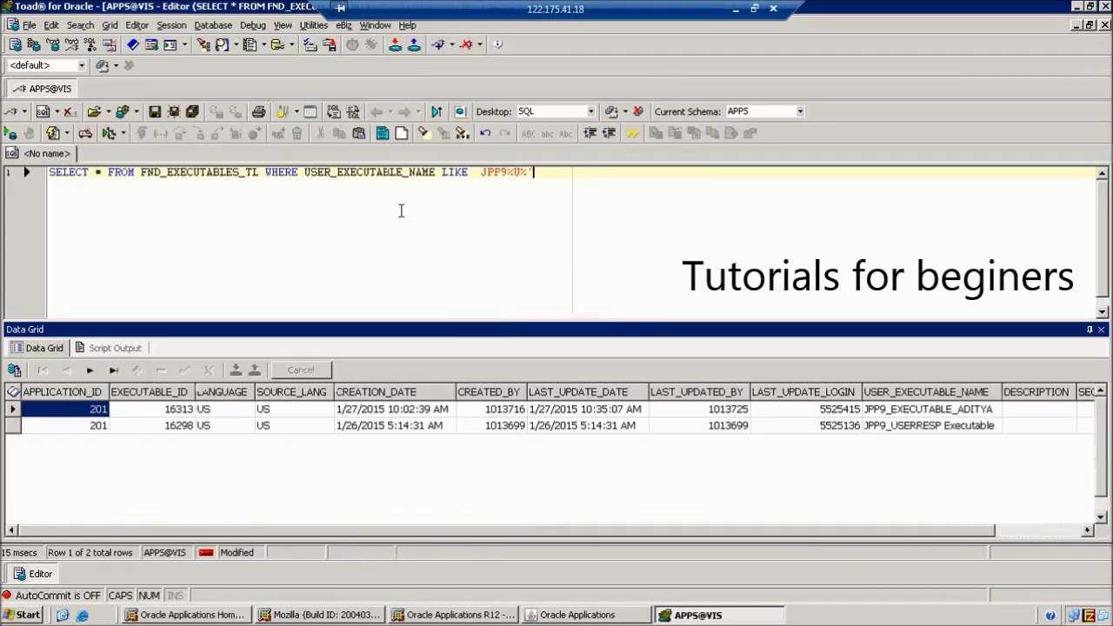
pyautogui.click(939, 428)
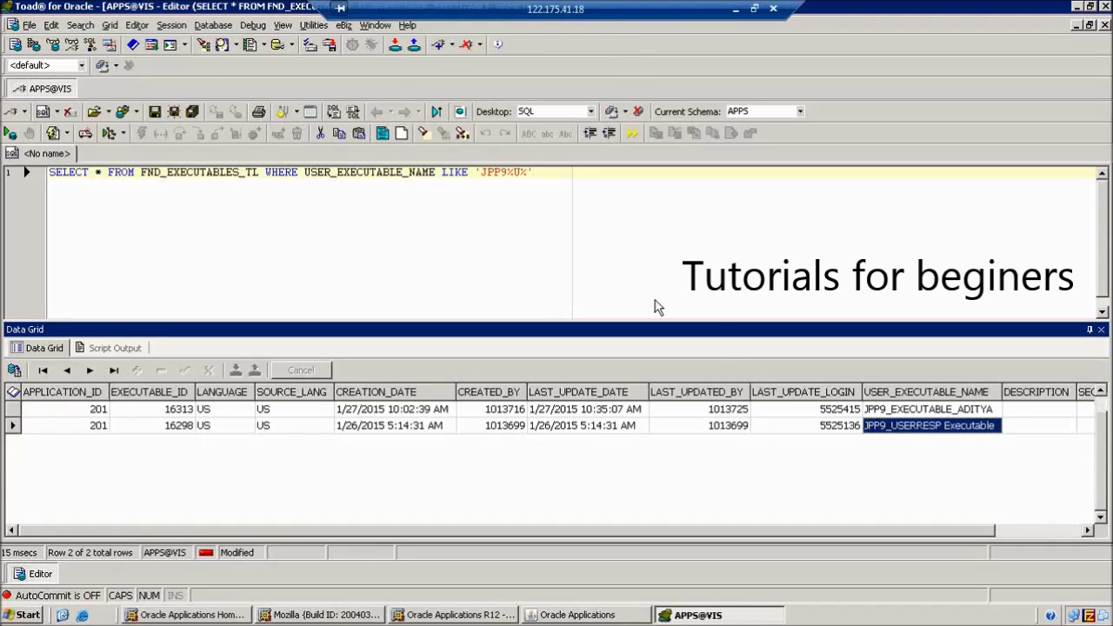
pyautogui.click(516, 172)
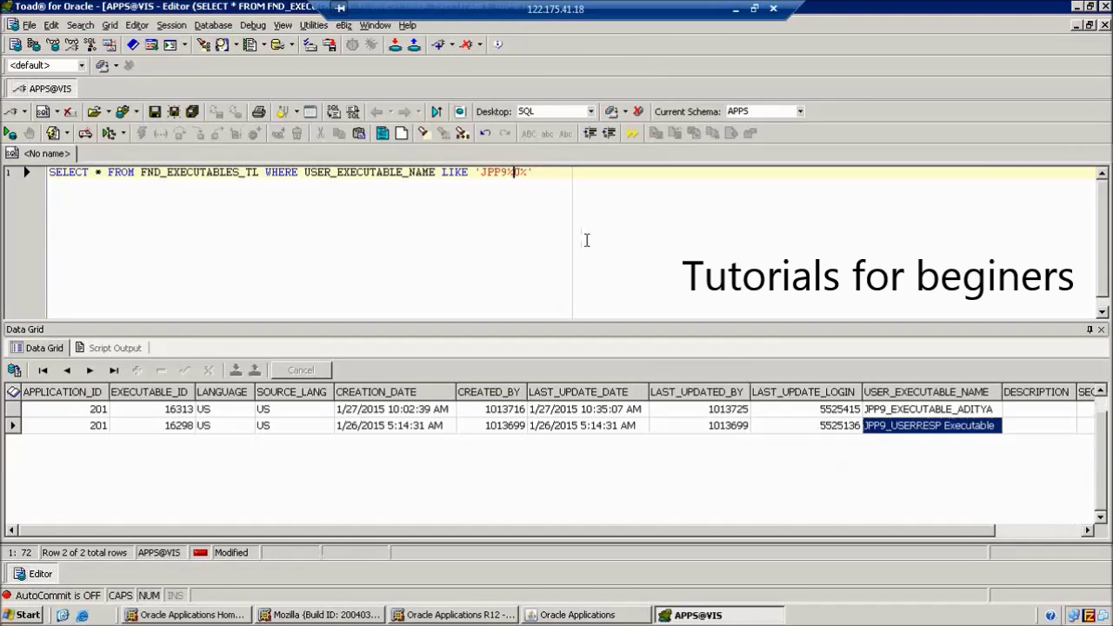
pyautogui.press('BackSpace')
pyautogui.write('_')
pyautogui.press('F9')
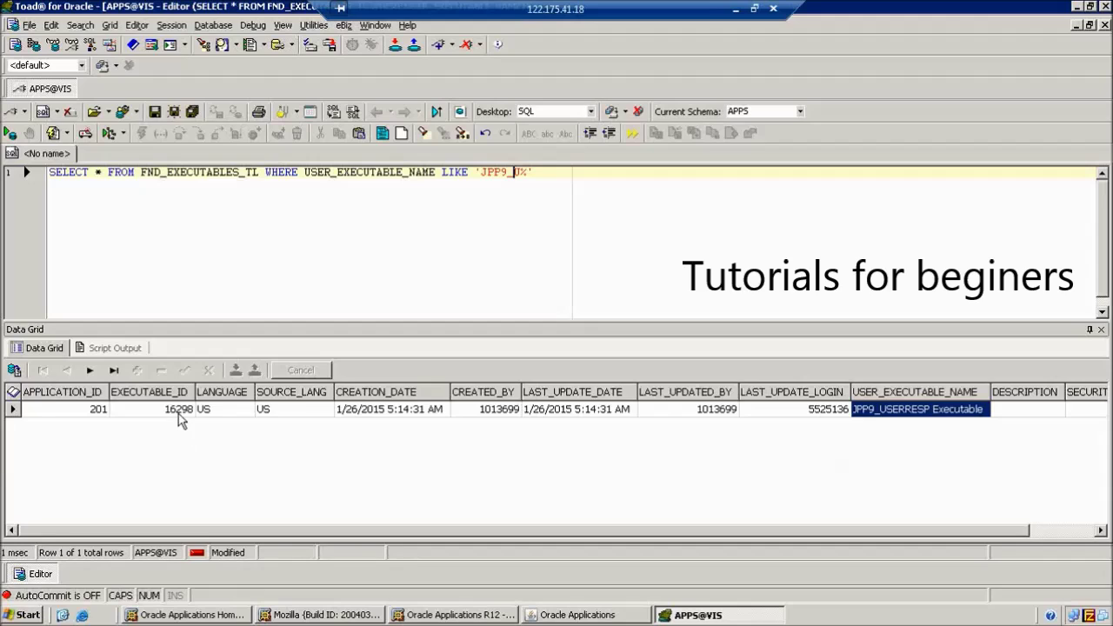
# Add SELECT * FROM FND_CONCURRENT_PROGRAMS_TL on a new line below the first query
pyautogui.click(555, 213)
pyautogui.press('Return')
pyautogui.press('Return')
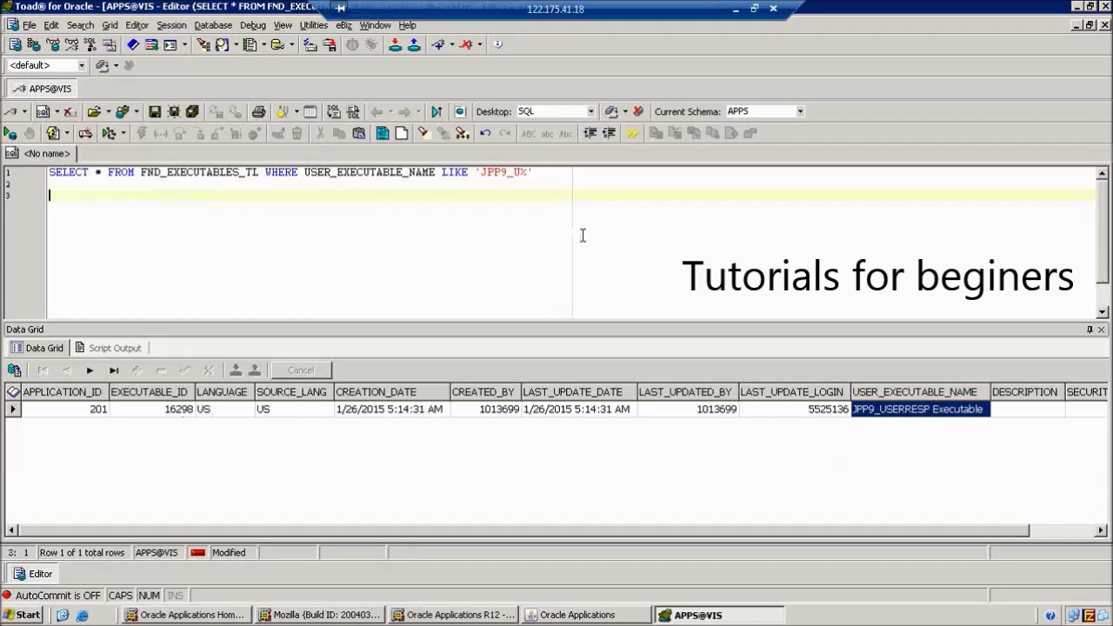
pyautogui.write('SELECT * FROM FND')
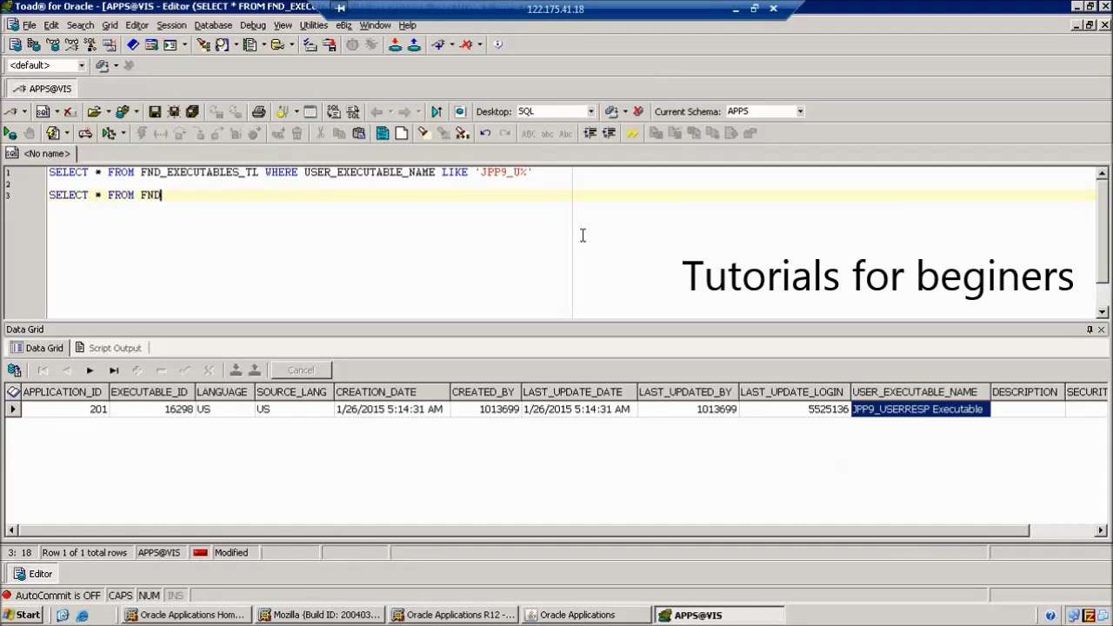
pyautogui.write('_CONCURRENT_PROGRA')
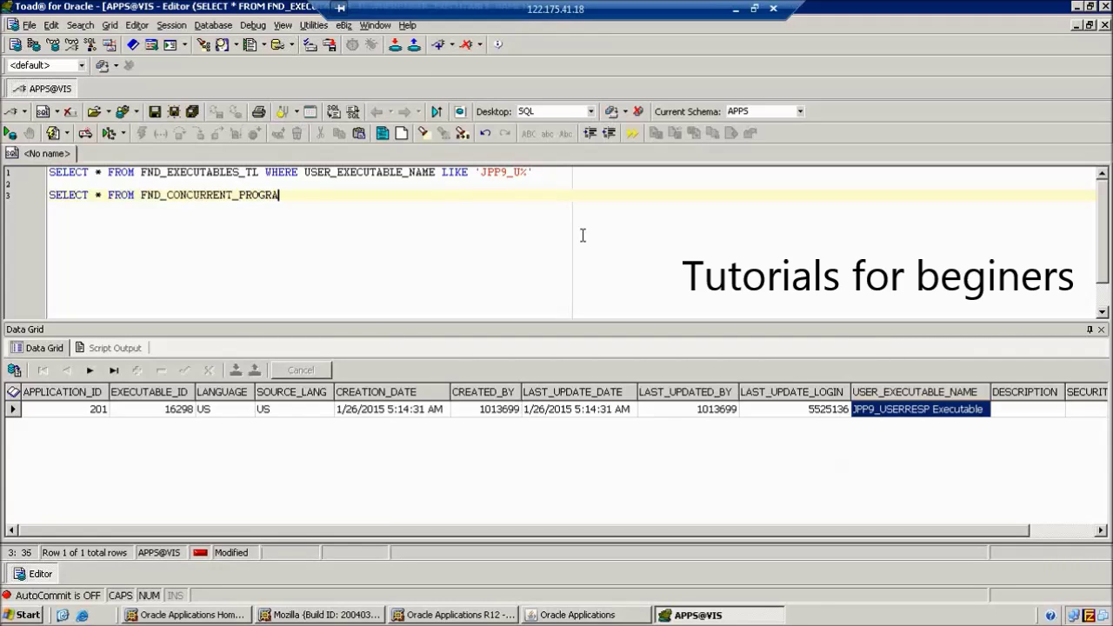
pyautogui.write('MS_TL')
# Run the FND_CONCURRENT_PROGRAMS_TL query and browse its result columns
pyautogui.press('F9')
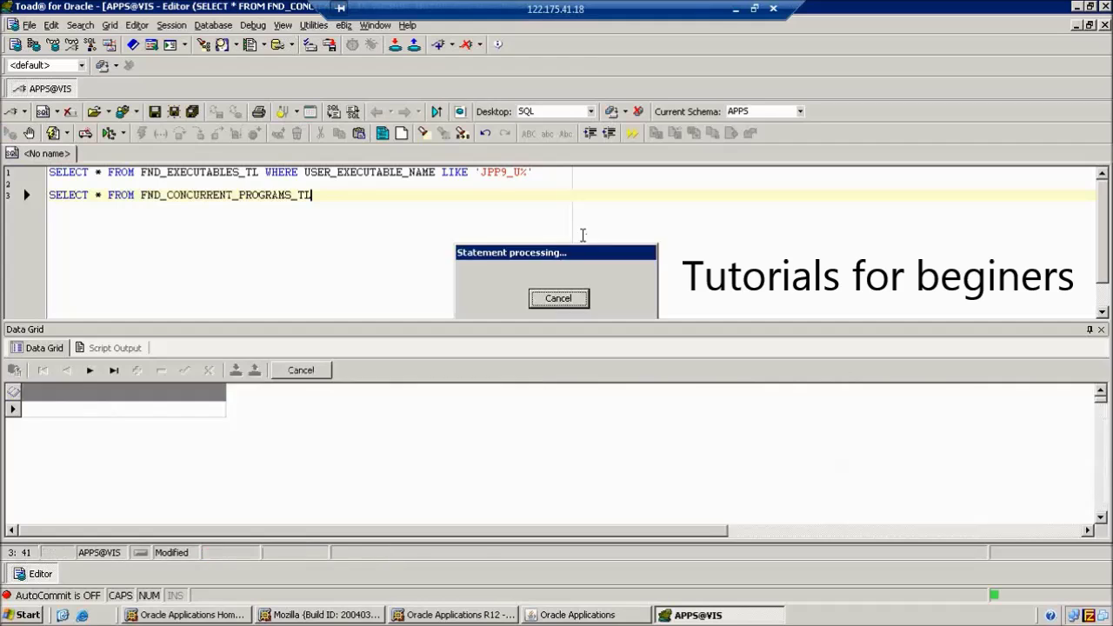
pyautogui.write('WHERE')
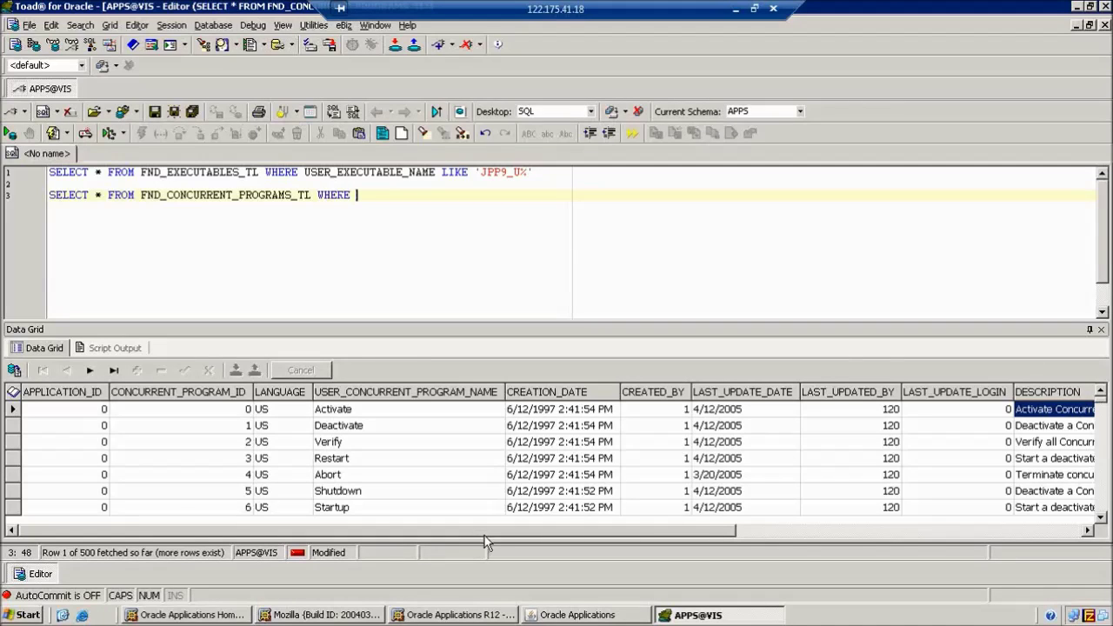
pyautogui.moveTo(488, 530); pyautogui.dragTo(950, 535)
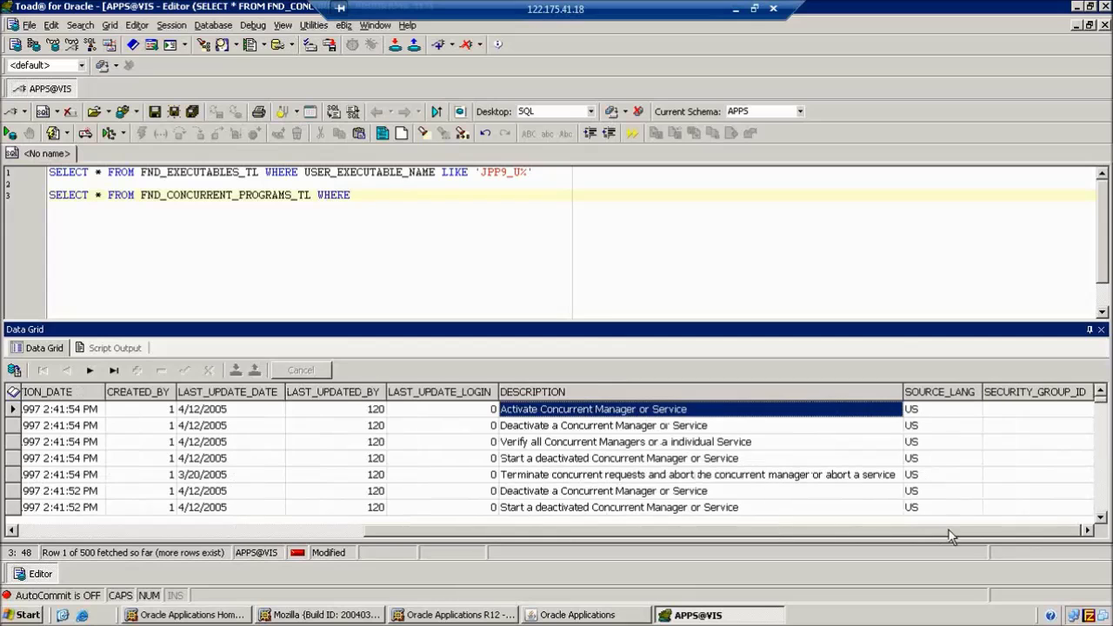
pyautogui.moveTo(789, 538); pyautogui.dragTo(331, 572)
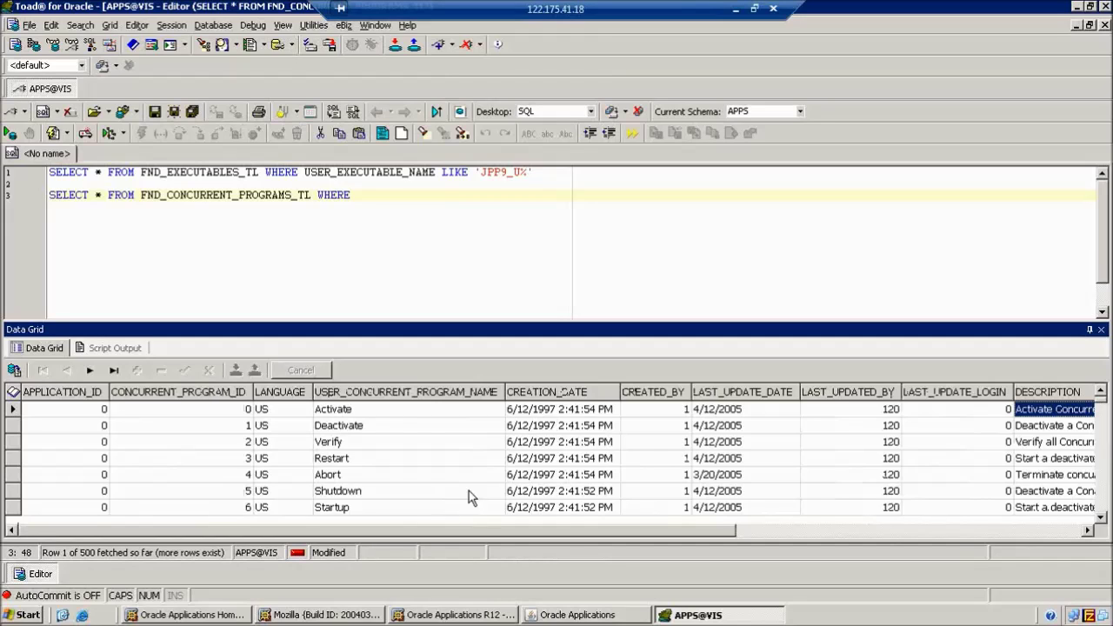
# Change the table to FND_CONCURRENT_PROGRAMS, rerun, and scroll to the EXECUTABLE_ID column
pyautogui.click(315, 200)
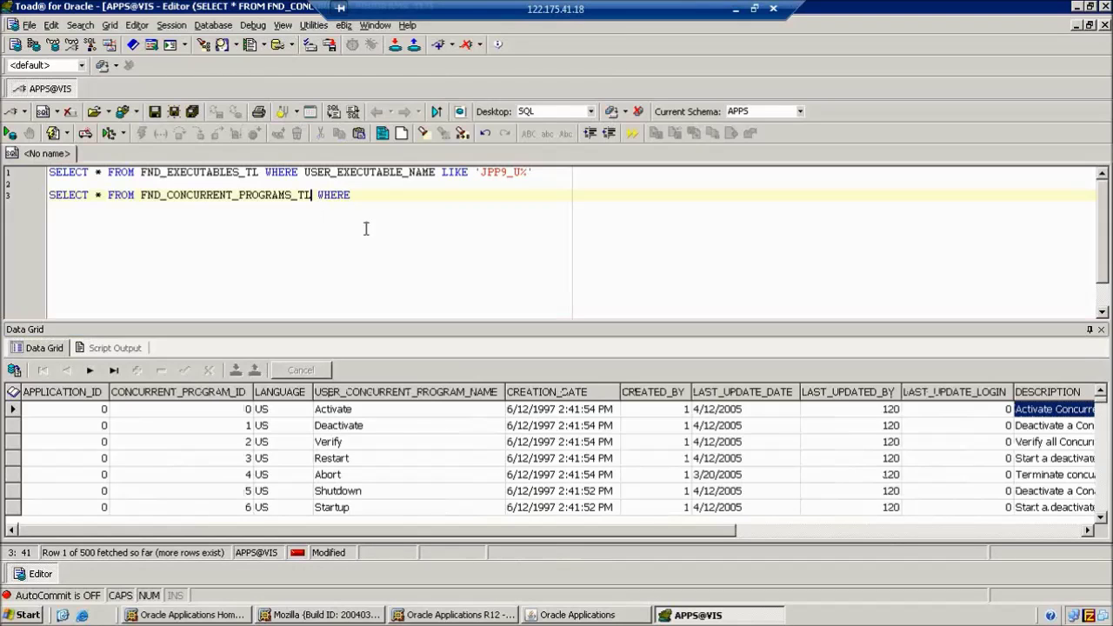
pyautogui.press('Delete')
pyautogui.press('Delete')
pyautogui.press('Delete')
pyautogui.press('Delete')
pyautogui.press('Delete')
pyautogui.press('Delete')
pyautogui.press('BackSpace')
pyautogui.press('BackSpace')
pyautogui.press('BackSpace')
pyautogui.press('F9')
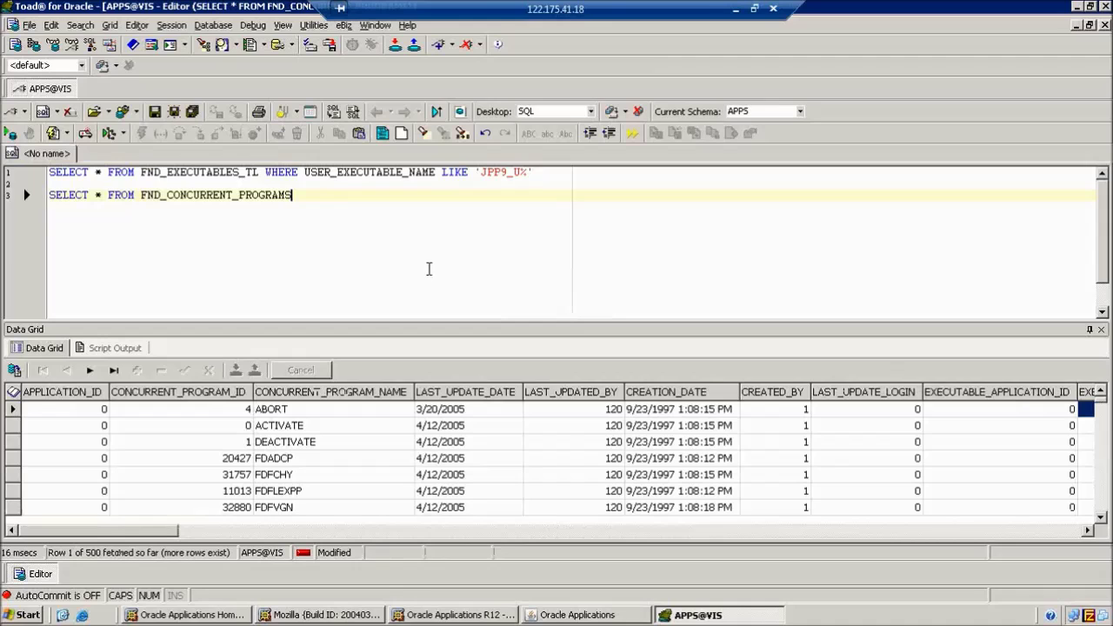
pyautogui.moveTo(167, 532); pyautogui.dragTo(253, 532)
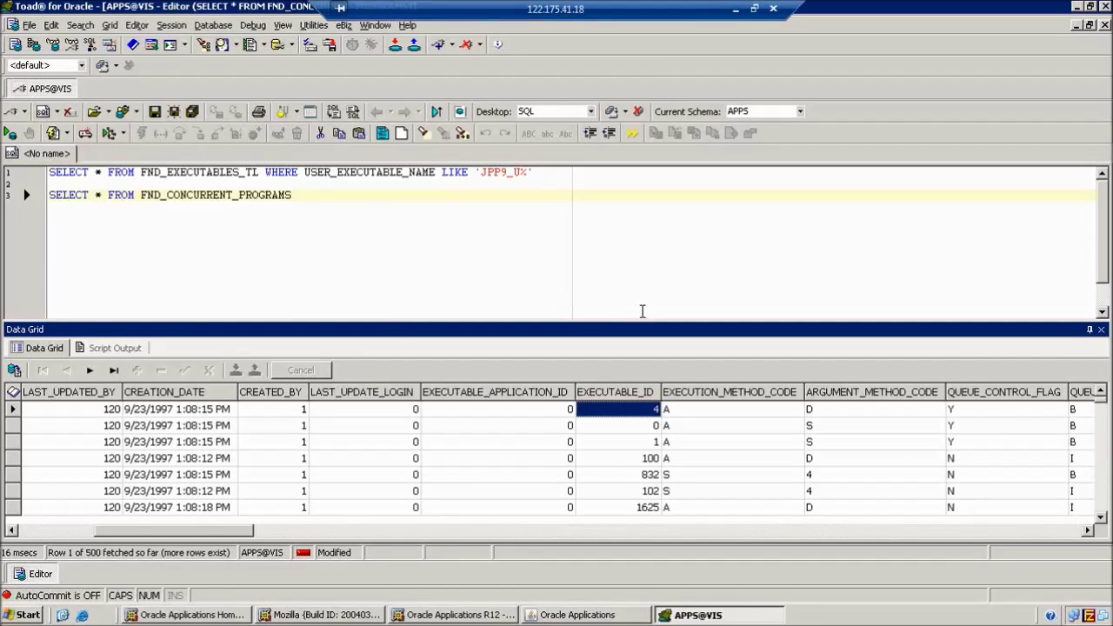
# Add WHERE EXECUTABLE_ID='16298' to the programs query, run it for three programs, then minimize Toad
pyautogui.click(417, 210)
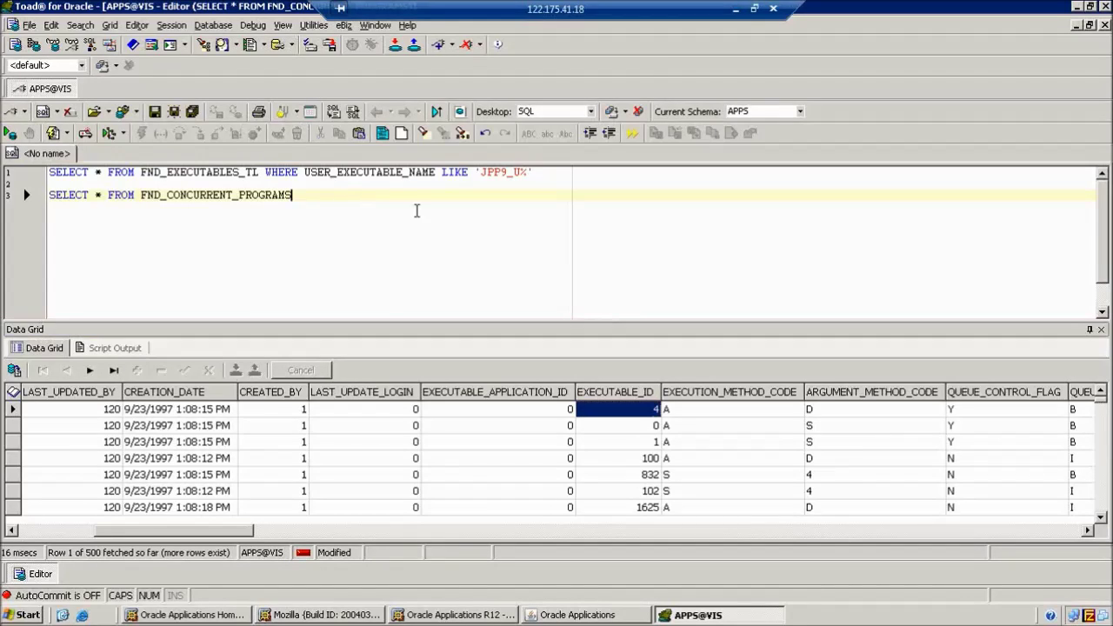
pyautogui.write('WHERE E')
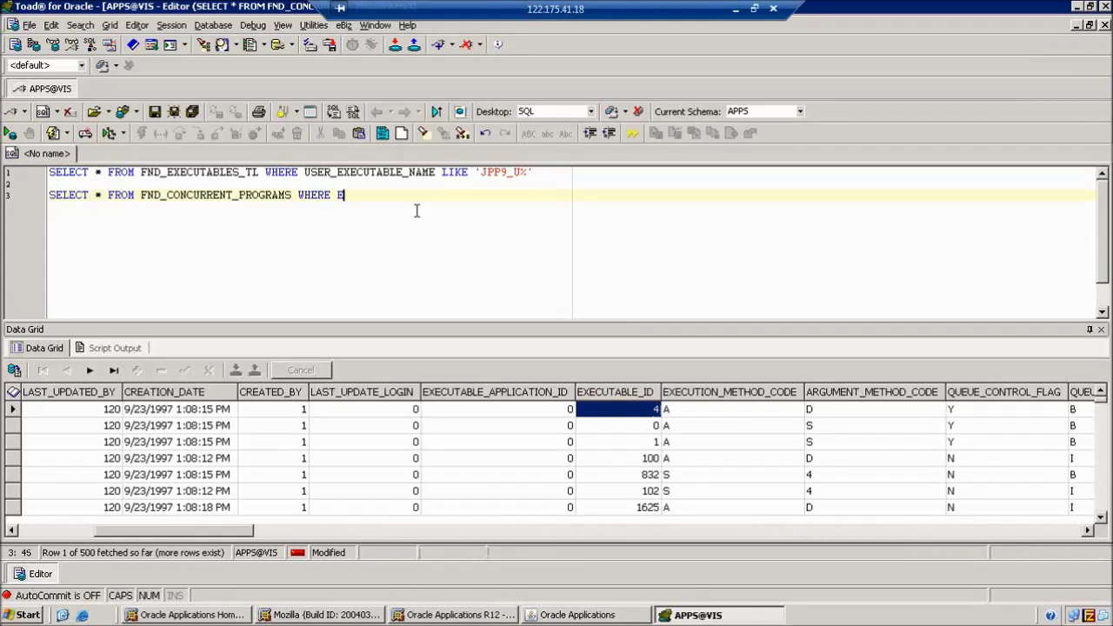
pyautogui.write("XECUTABLE_ID=''")
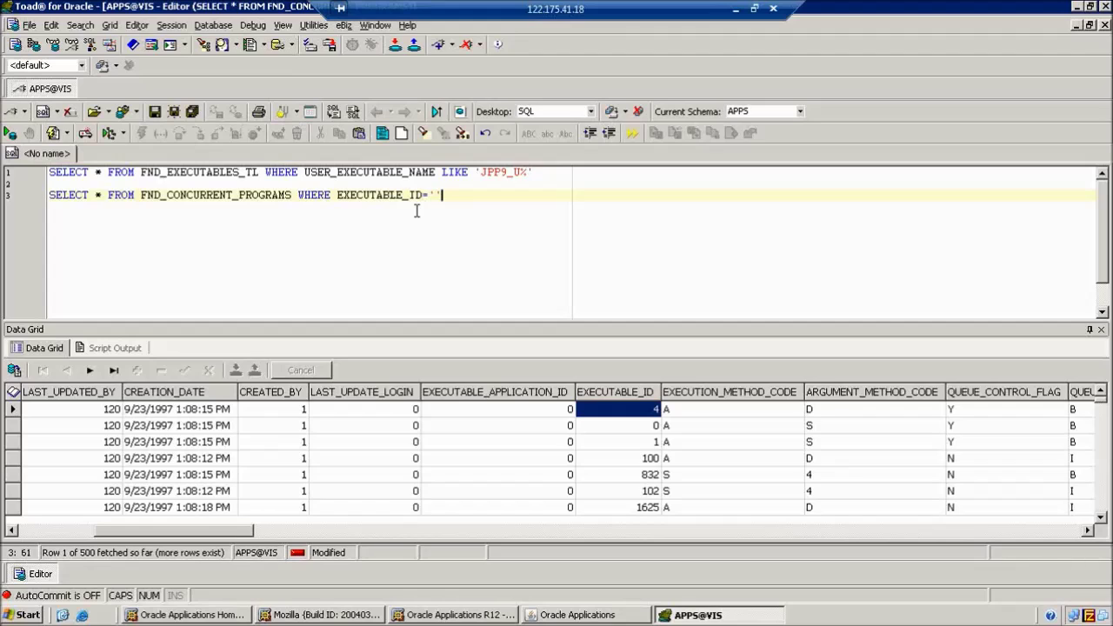
pyautogui.press('F9')
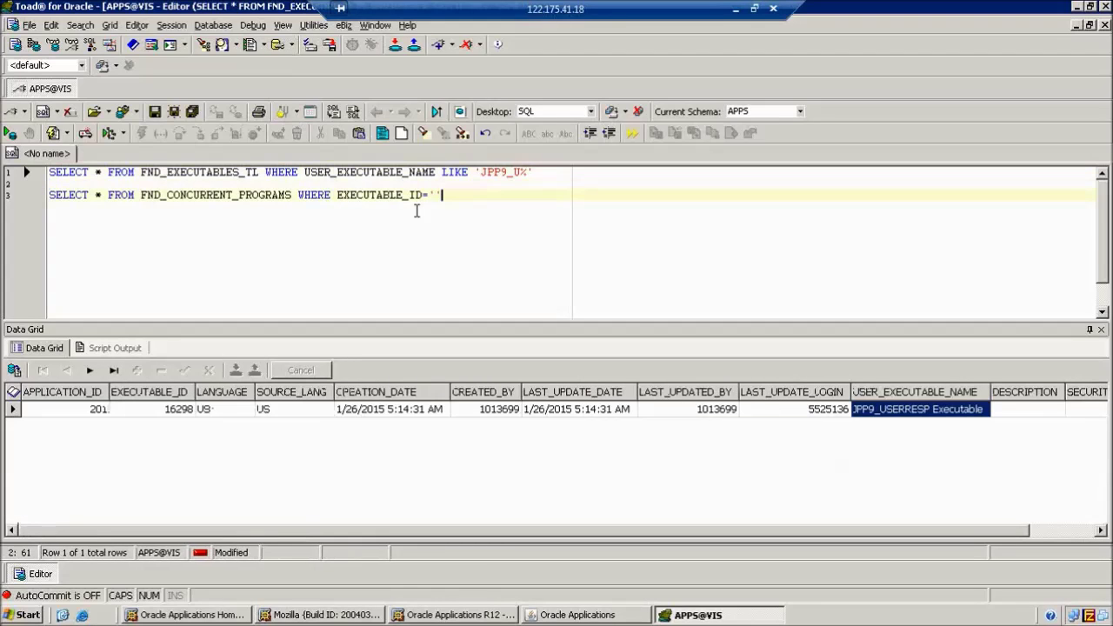
pyautogui.press('Left')
pyautogui.write('16298')
pyautogui.press('F9')
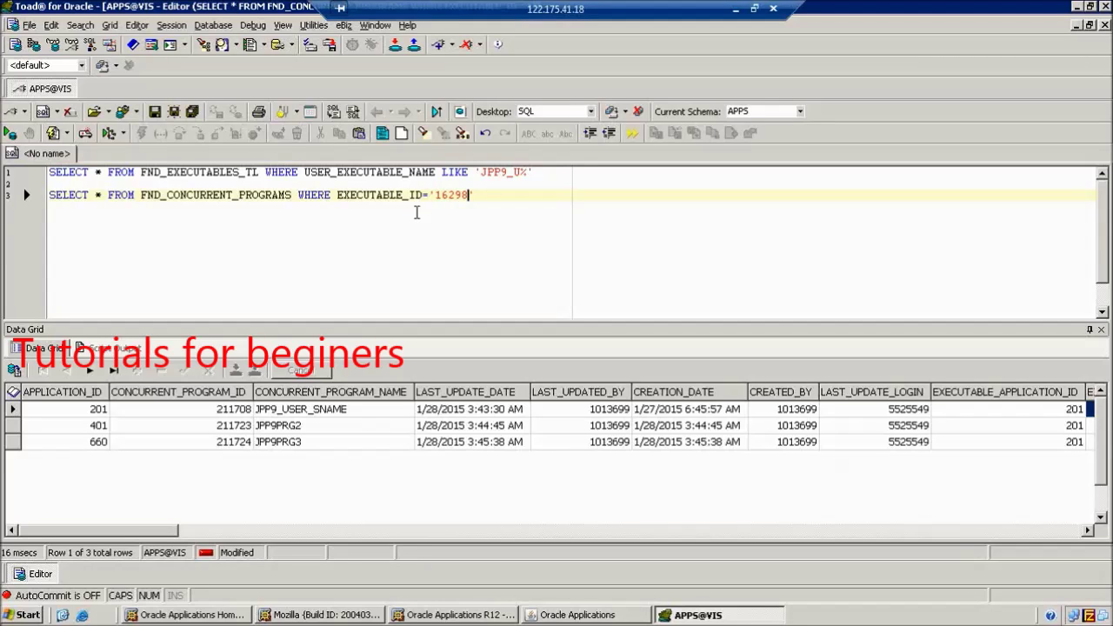
pyautogui.press('super+d')
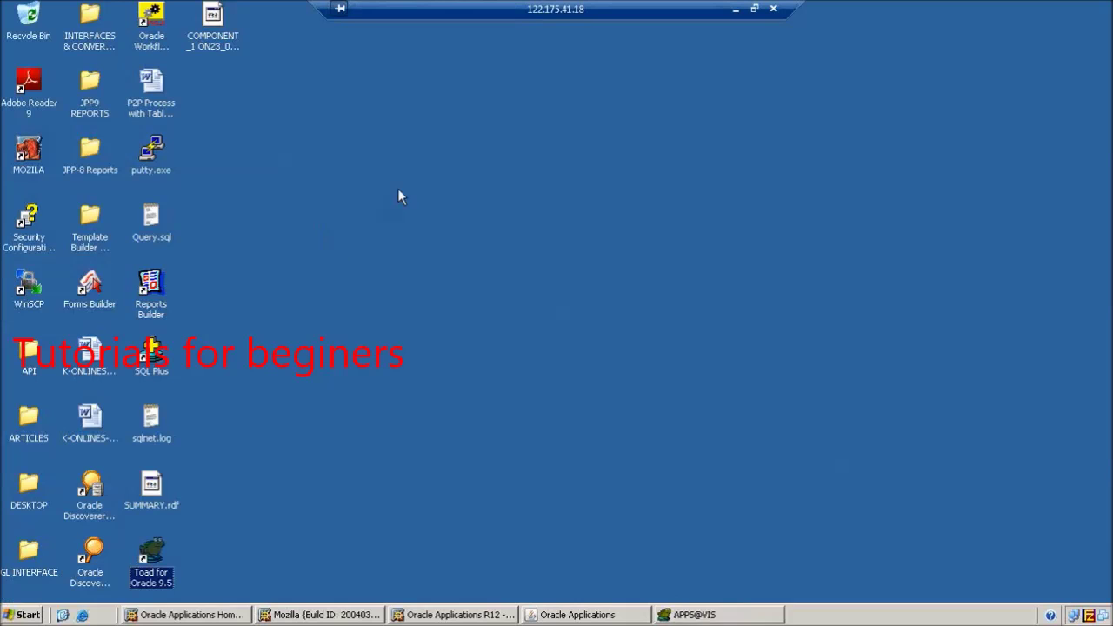